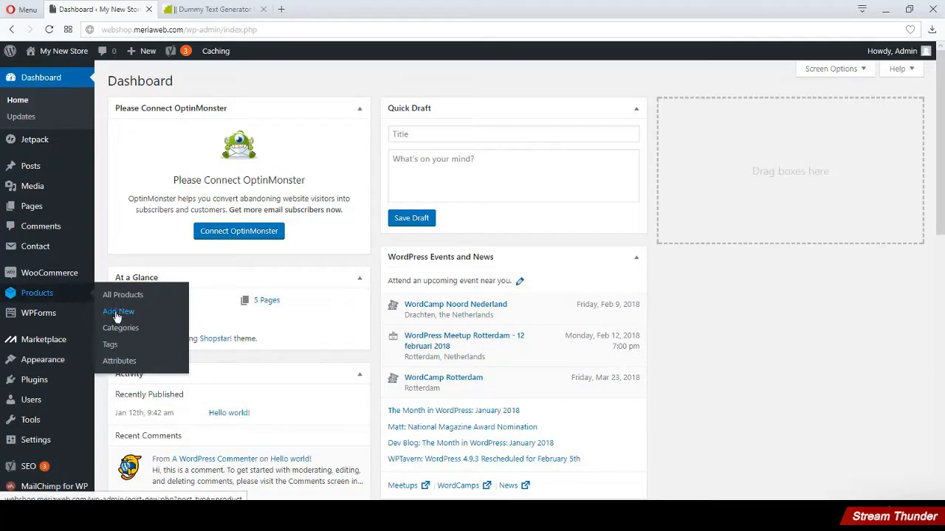
- Start a new product named "Shirts" and fill its main description with a Lorem ipsum placeholder paragraph
left_click(116, 316)
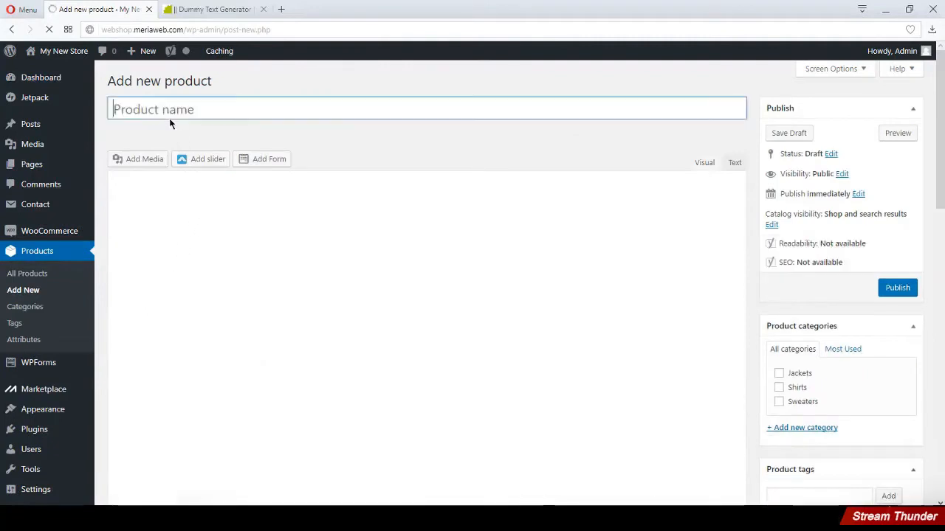
left_click(168, 110)
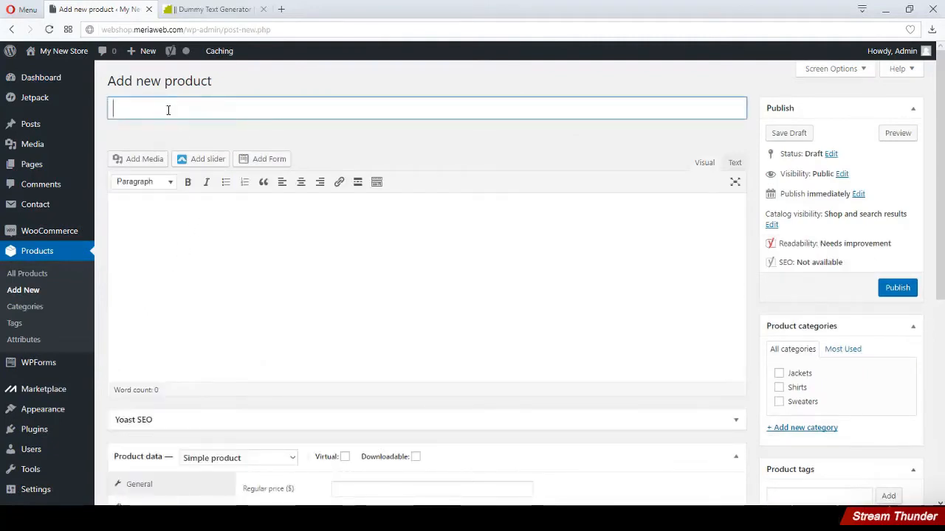
type("Shirt")
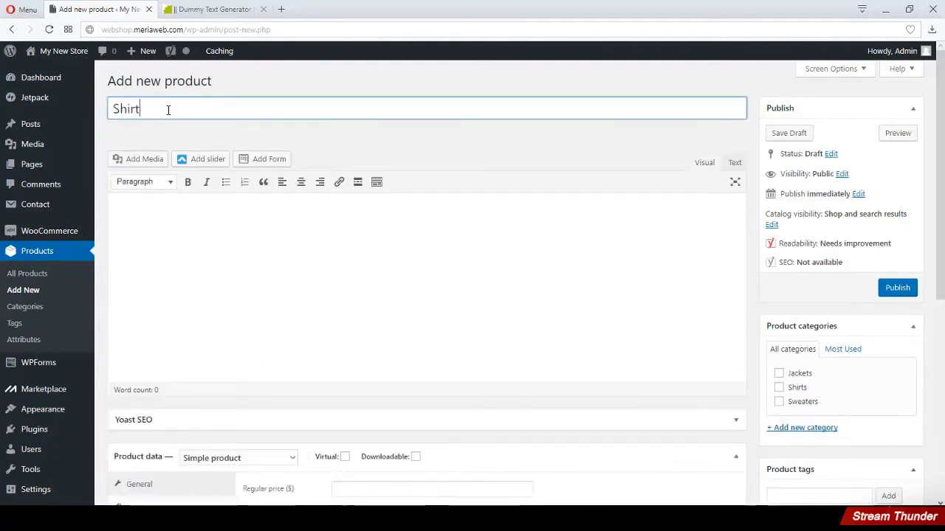
type("s")
left_click(226, 219)
type("Lorem ipsum dolor sit amet, consectetuer adipiscing elit. Aenean commodo ligula eget dolor. Aenean massa. Cum sociis natoque penatibus et magnis dis parturient montes, nascetur ridiculus mus. Donec quam felis, ultricies nec, pellentesque eu, pretium quis, sem. Nulla consequat massa quis enim. Donec pede justo, fringilla vel,")
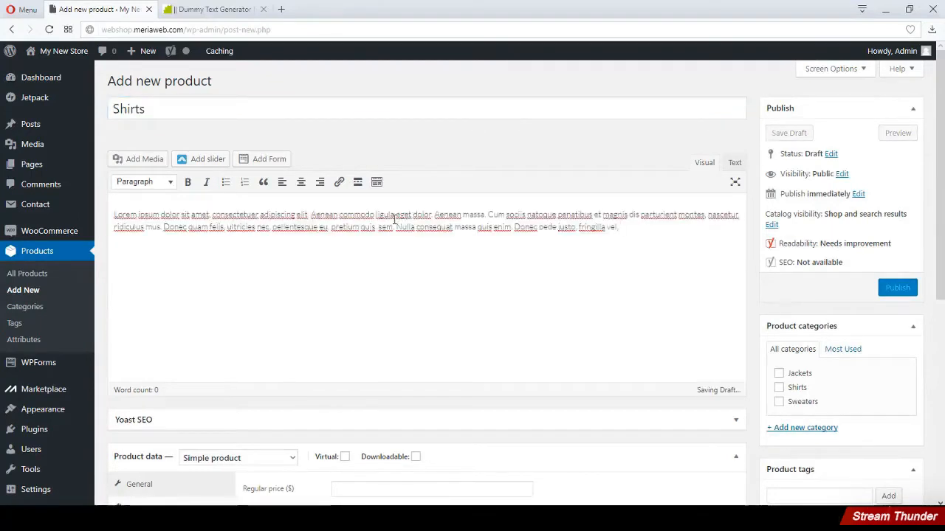
- Set the black T-shirt picture black.jpg from the media library as the product image
scroll(943, 271, "down", 2)
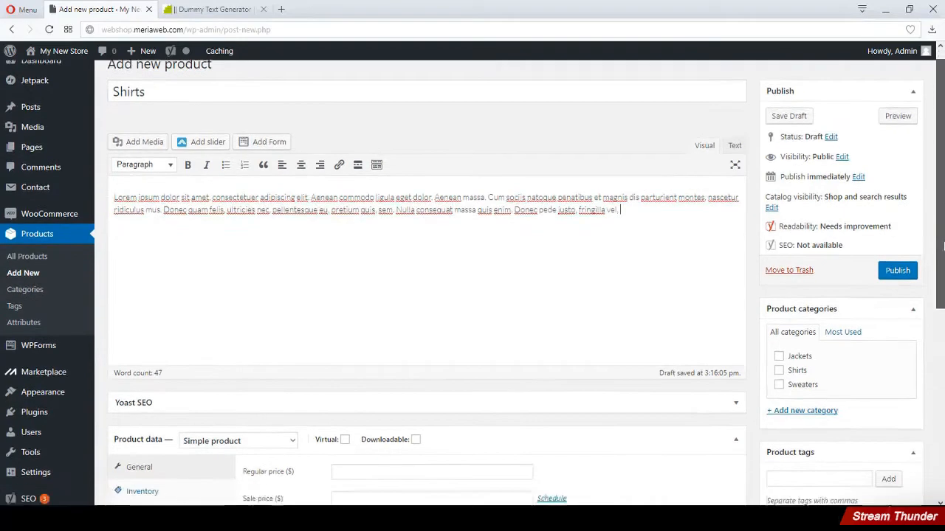
scroll(943, 271, "down", 3)
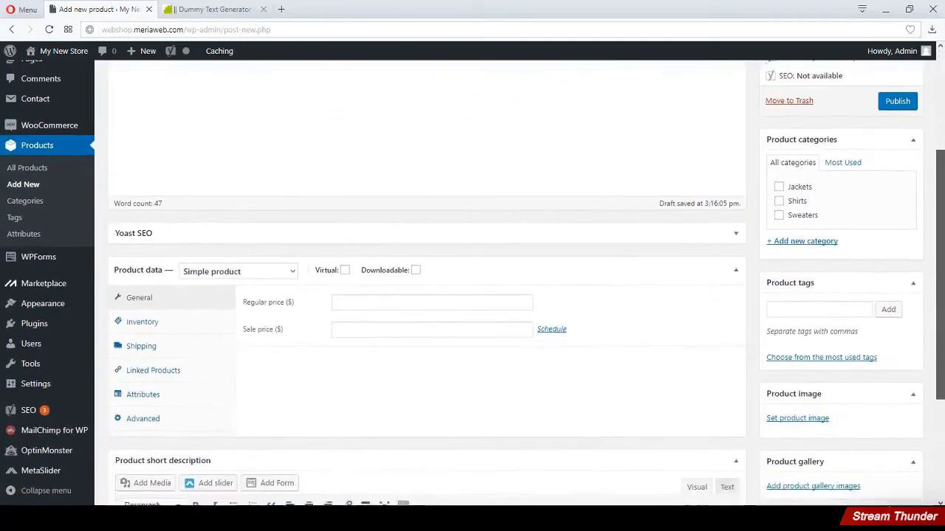
left_click_drag(942, 334, 943, 340)
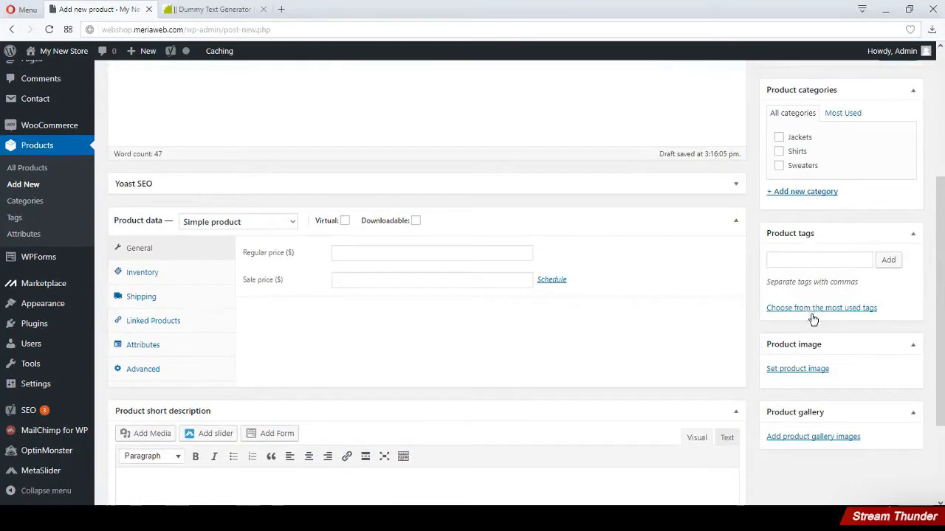
left_click(798, 368)
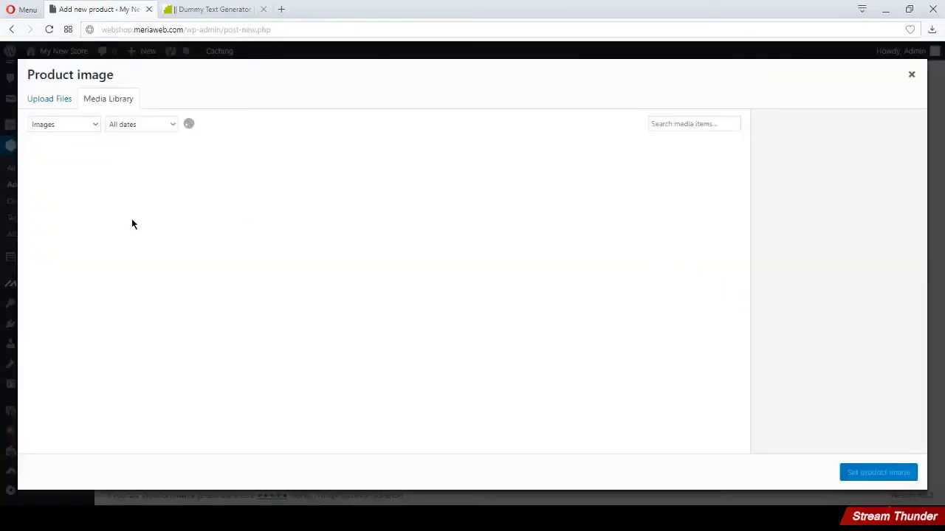
left_click(90, 186)
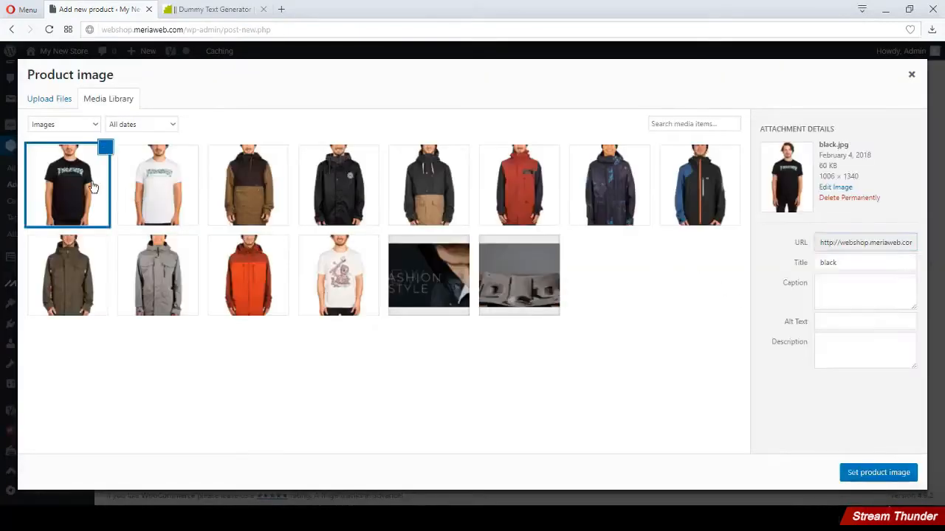
left_click(850, 472)
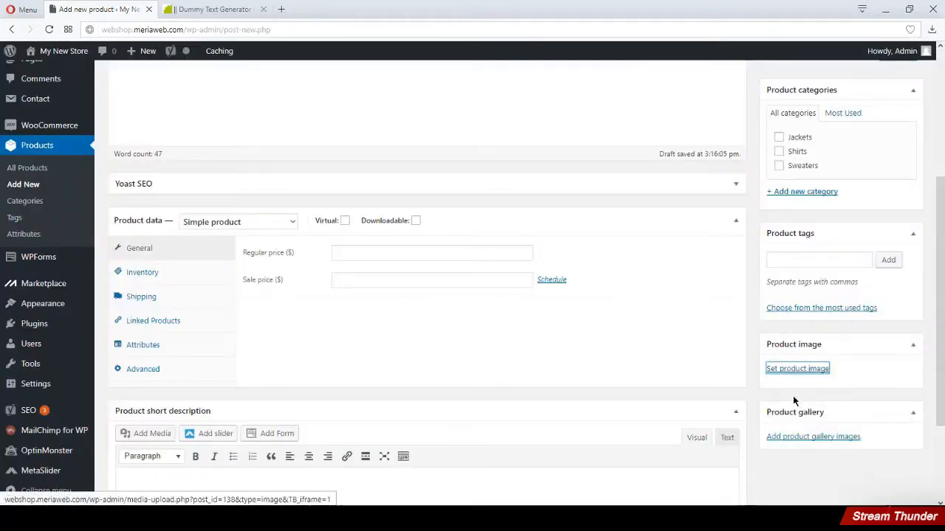
left_click_drag(943, 359, 905, 436)
left_click(825, 446)
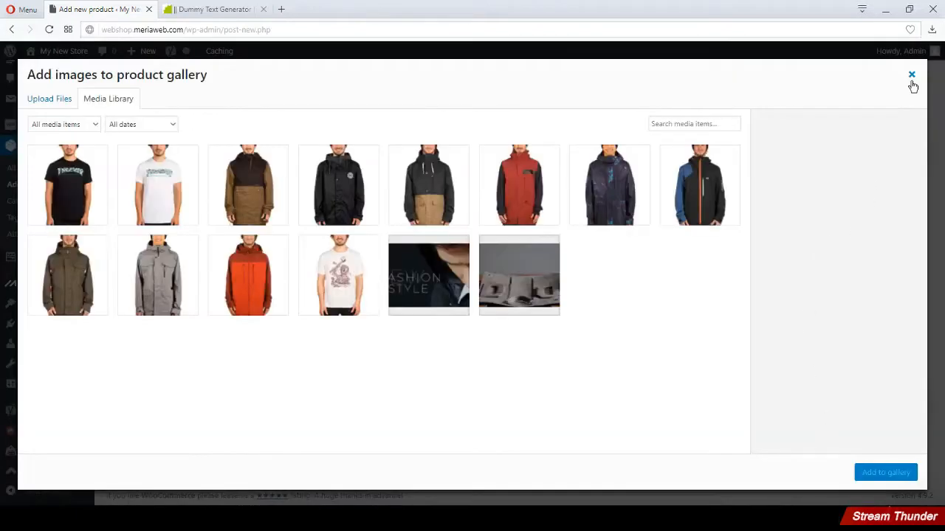
left_click(911, 76)
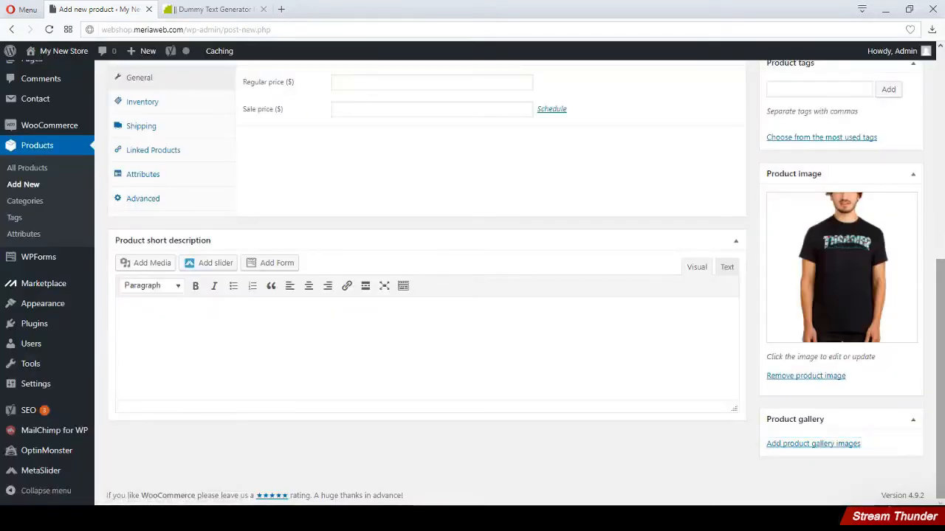
- Change the product type to Variable product and enable product-level stock management with a stock quantity of 250
scroll(937, 230, "up", 3)
scroll(934, 220, "up", 1)
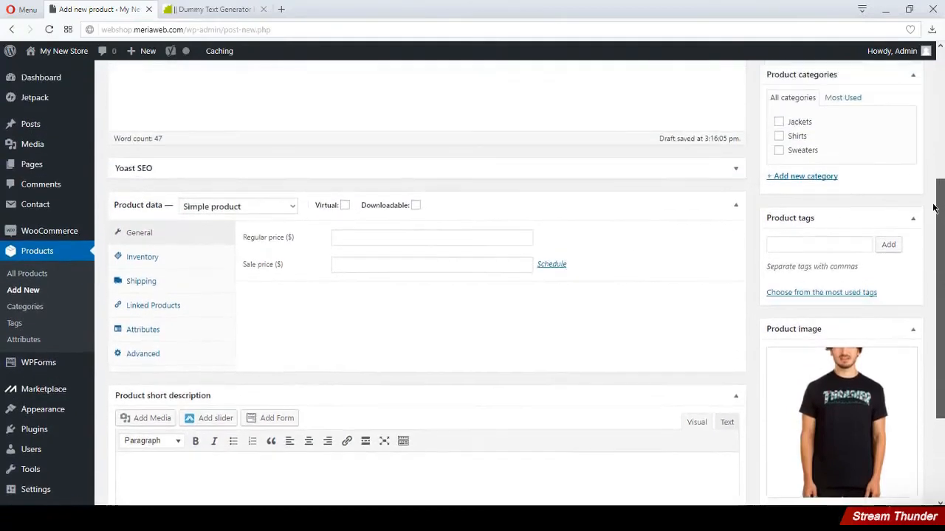
left_click(254, 221)
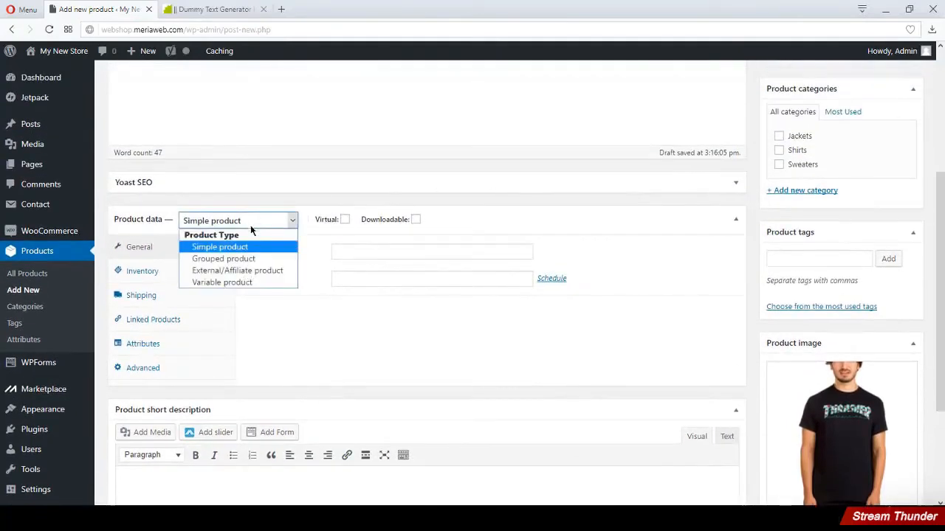
left_click(239, 284)
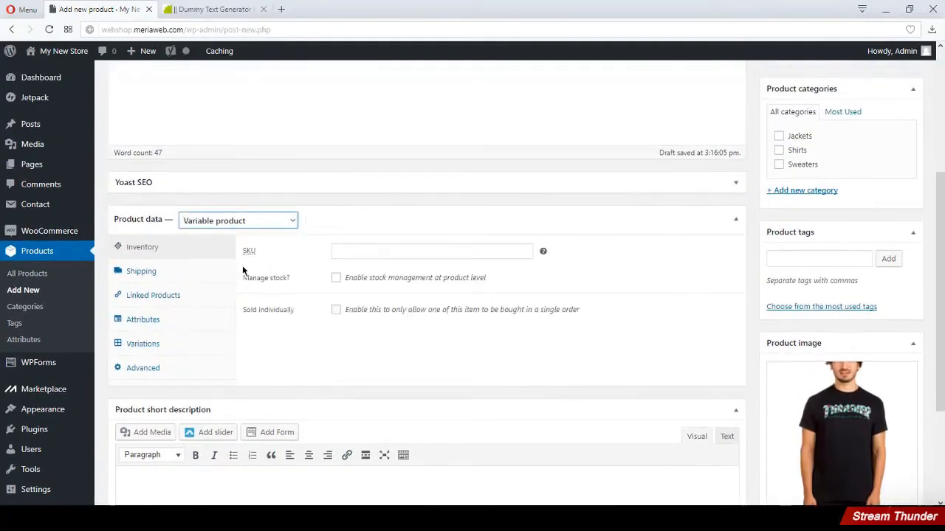
left_click(337, 279)
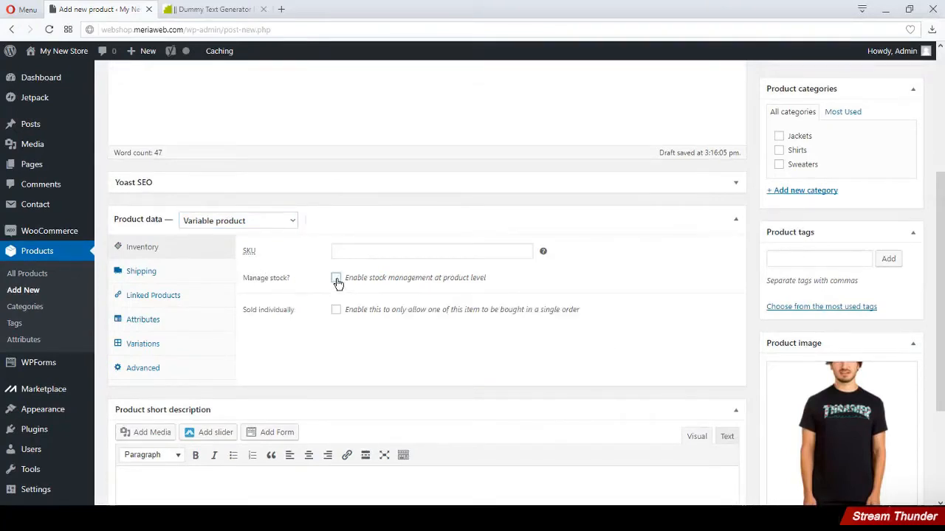
left_click(346, 301)
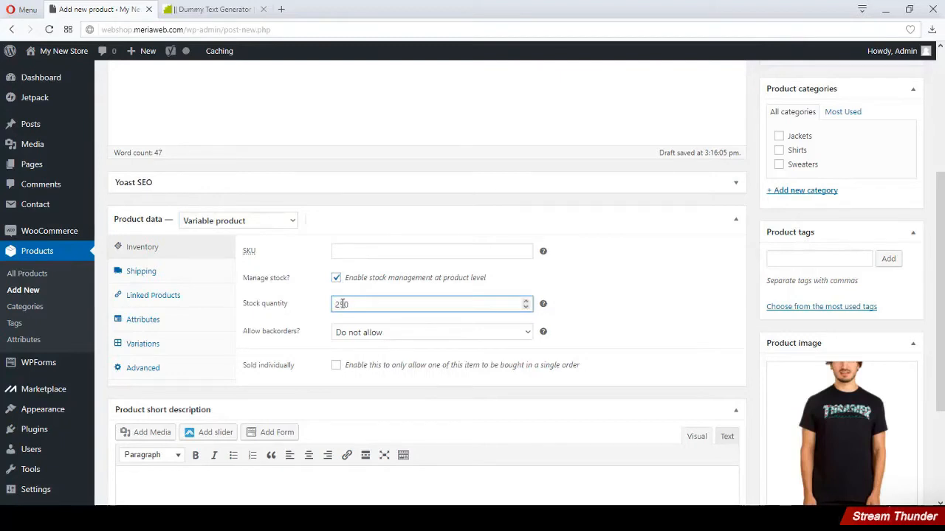
left_click(168, 284)
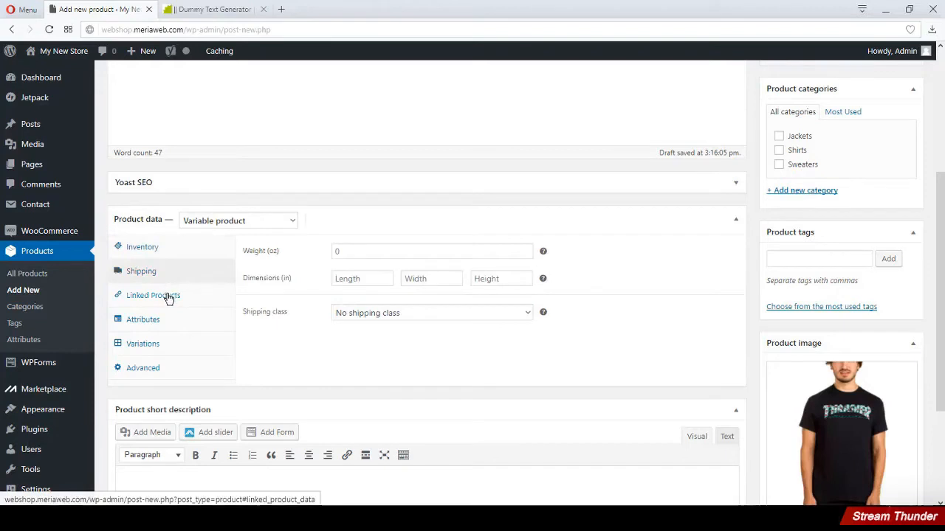
left_click(169, 297)
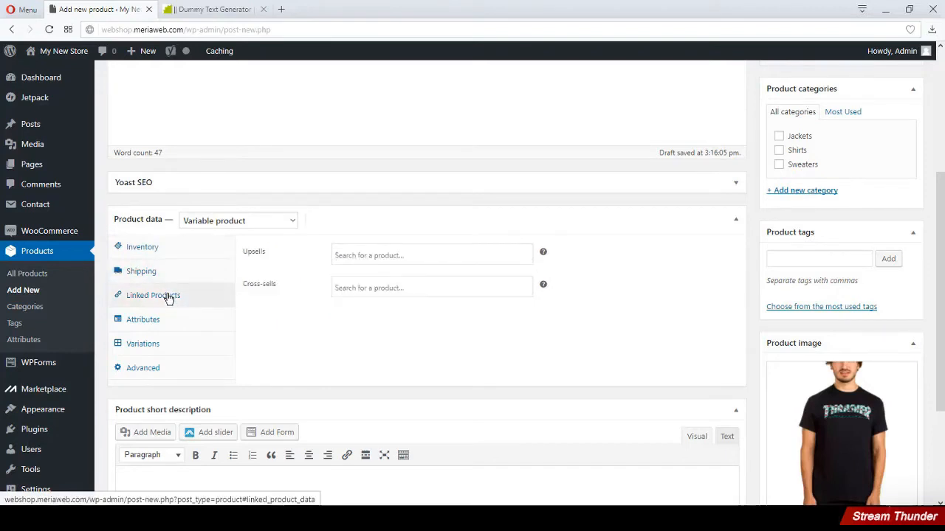
- Add two blank custom product attributes to the product data
left_click(165, 320)
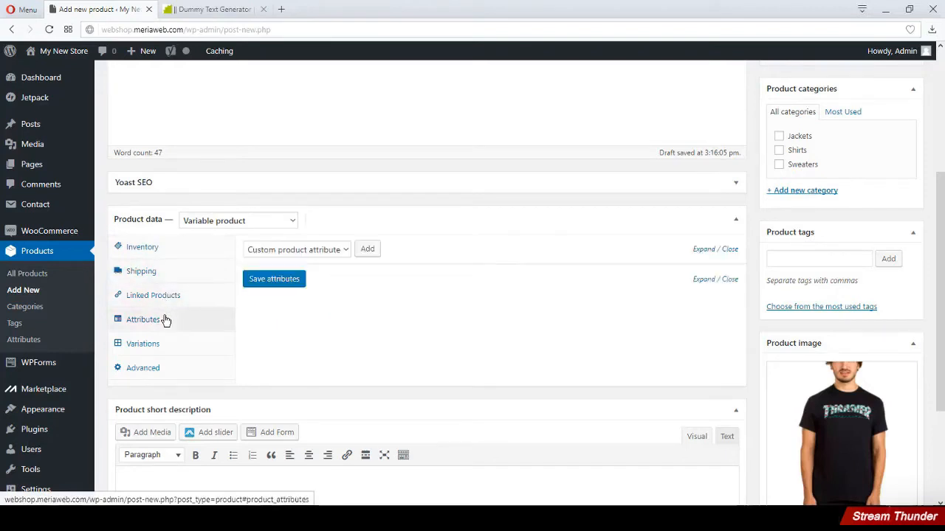
left_click(347, 249)
left_click(347, 249)
left_click(366, 250)
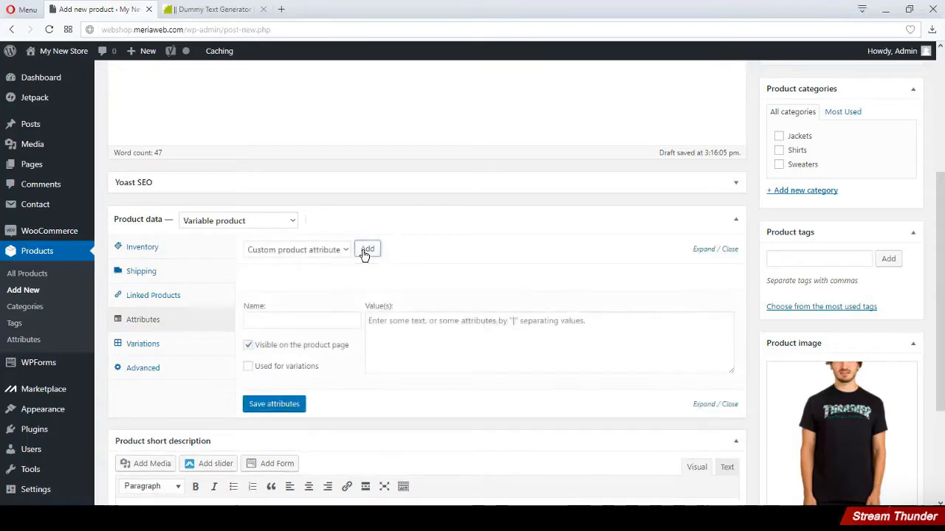
left_click(365, 251)
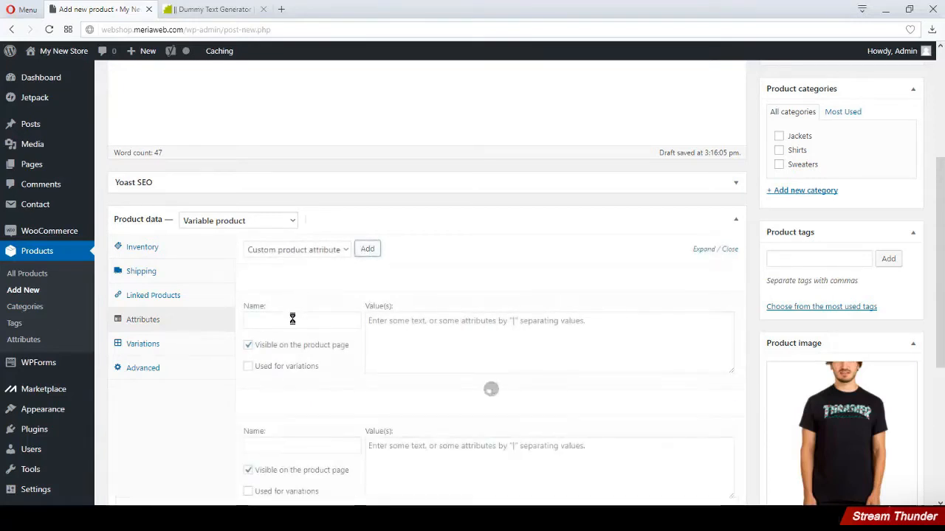
- Name the two custom attributes SIZES and COLORS and allow both to be used for variations
left_click(293, 322)
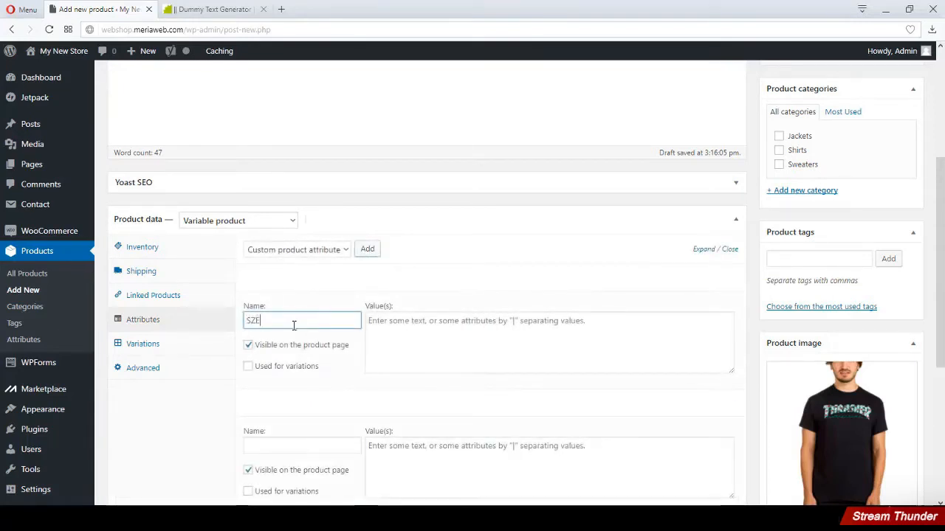
type("SIZES")
scroll(266, 318, "down", 1)
left_click(249, 308)
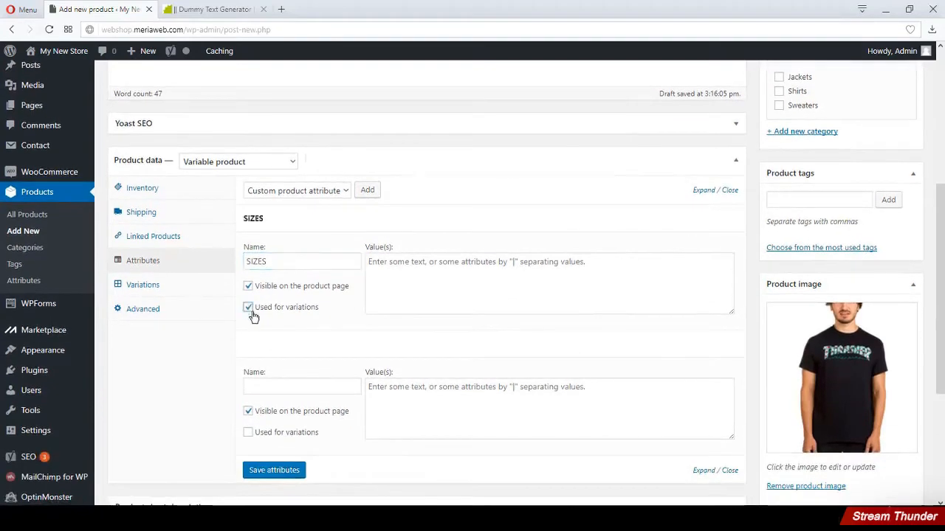
left_click(248, 432)
left_click(253, 385)
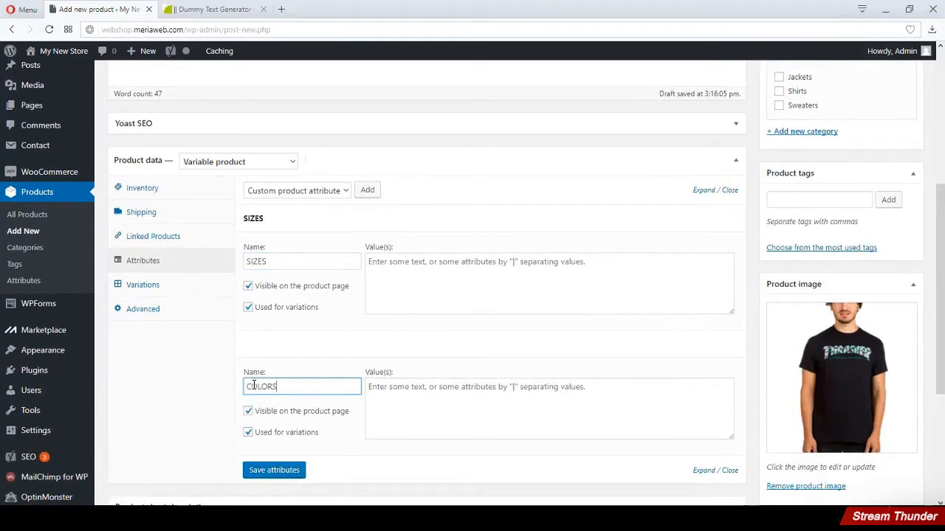
- Enter S|M|L as the SIZES values and BLACK|WHITE as the COLORS values, and save the attributes
left_click(393, 267)
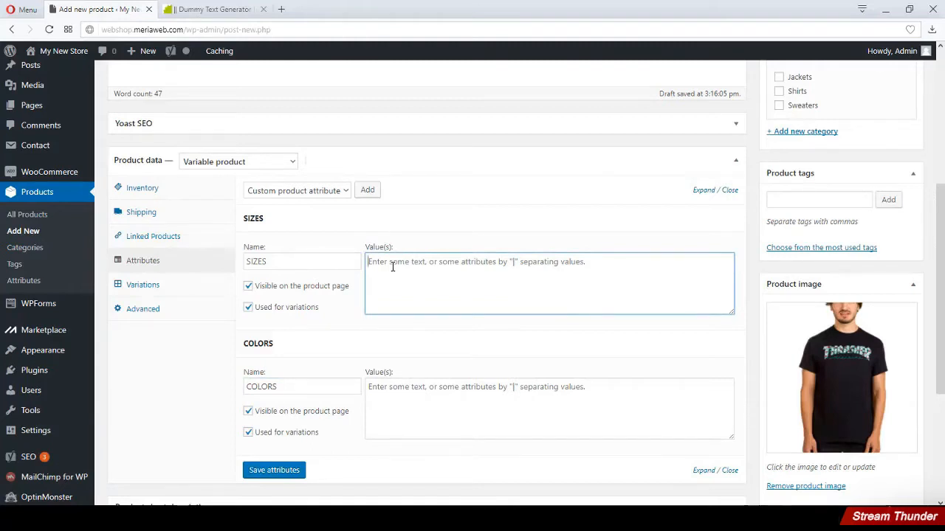
type("S|M|L")
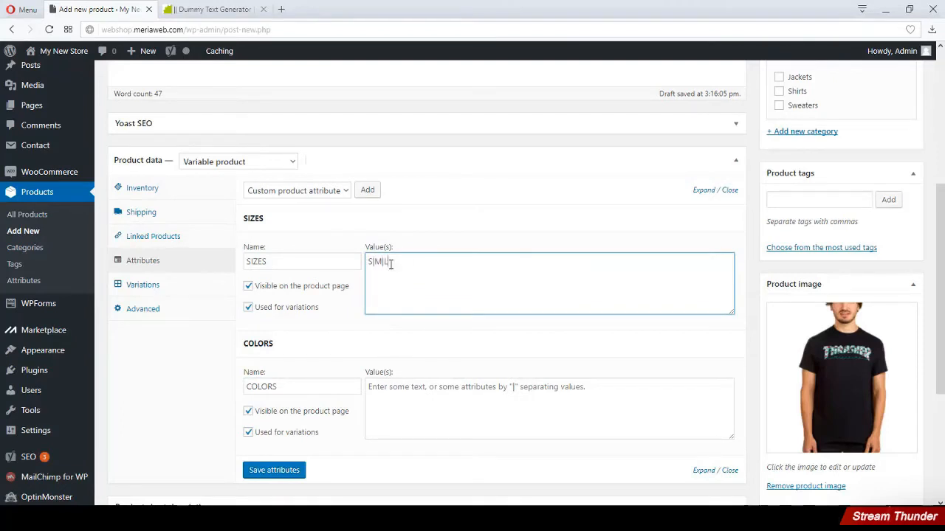
left_click(407, 389)
type("BLAC")
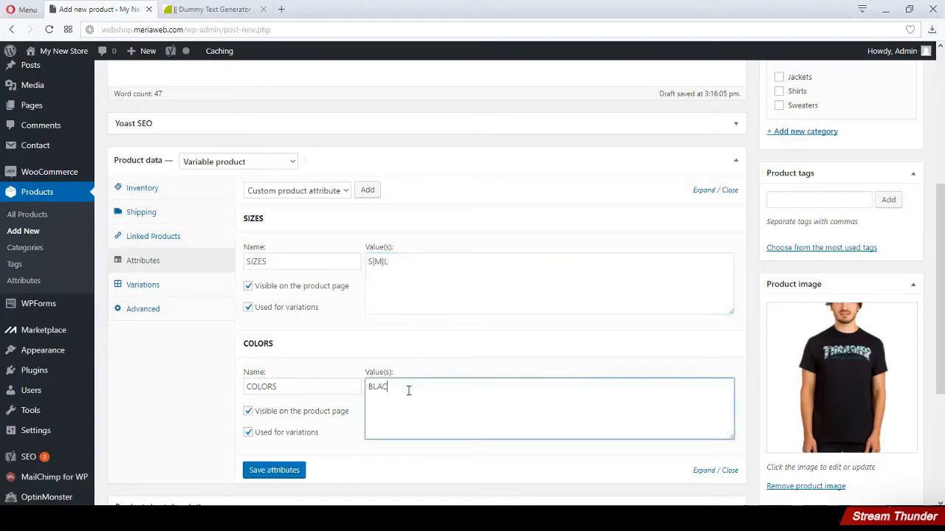
type("K|WHITE")
left_click(293, 471)
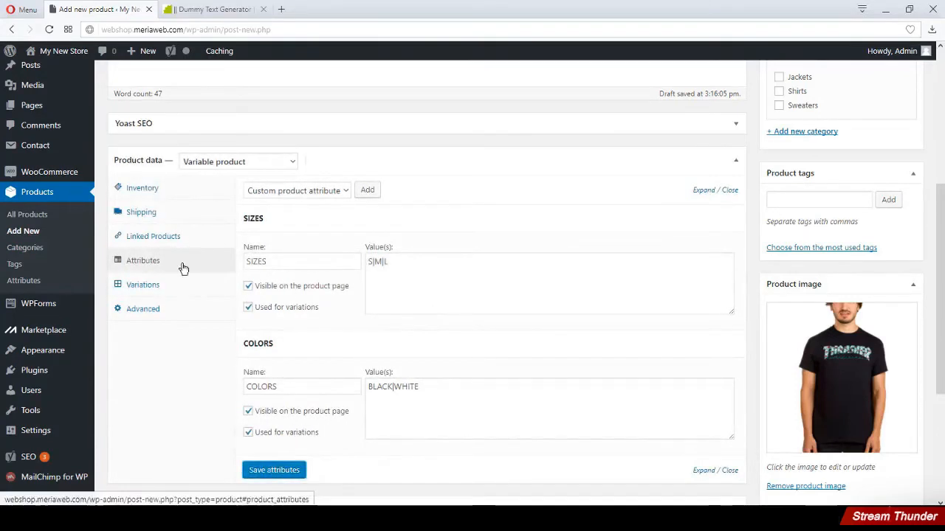
- Create variations from all attributes so every size and color combination gets its own variation
left_click(142, 285)
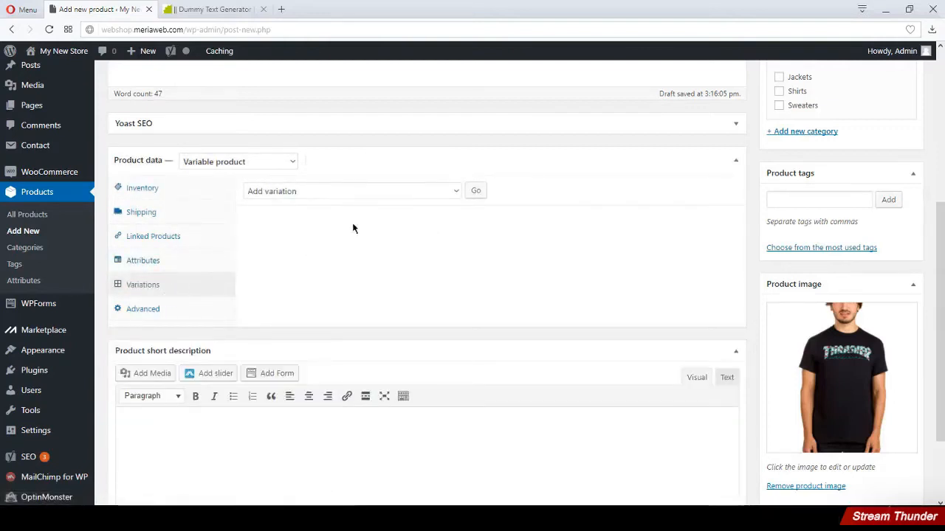
left_click(393, 194)
left_click(384, 217)
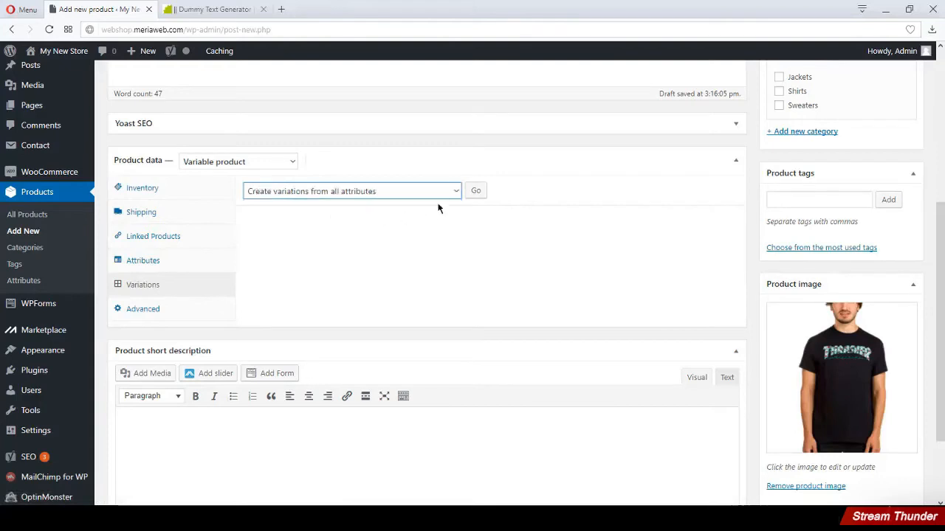
left_click(473, 193)
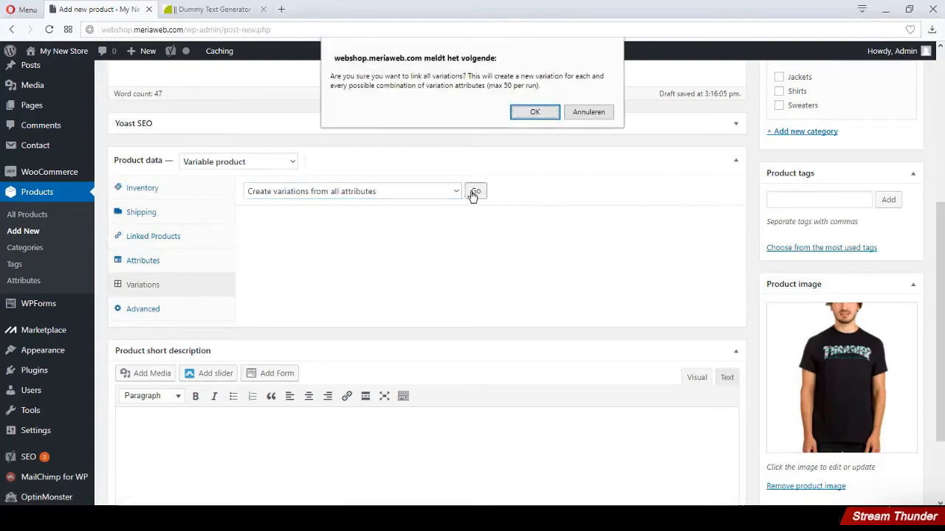
left_click(527, 116)
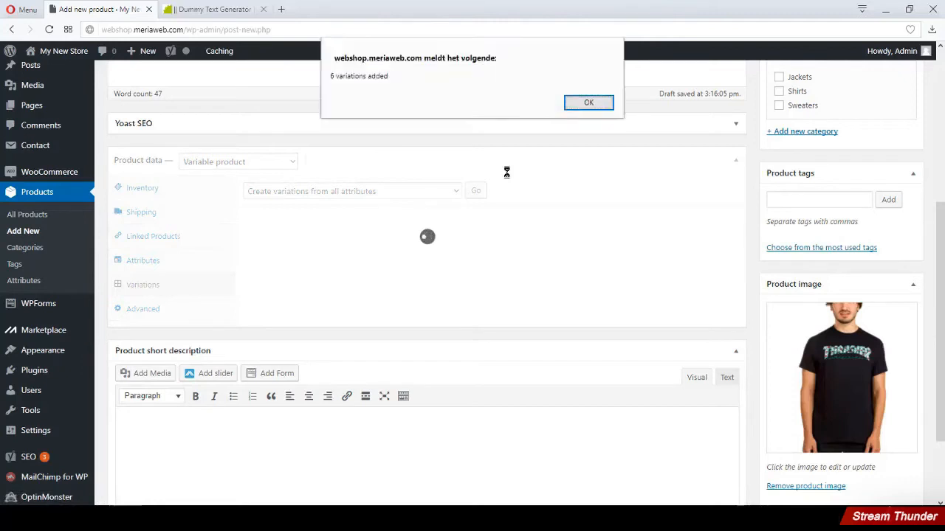
left_click(589, 100)
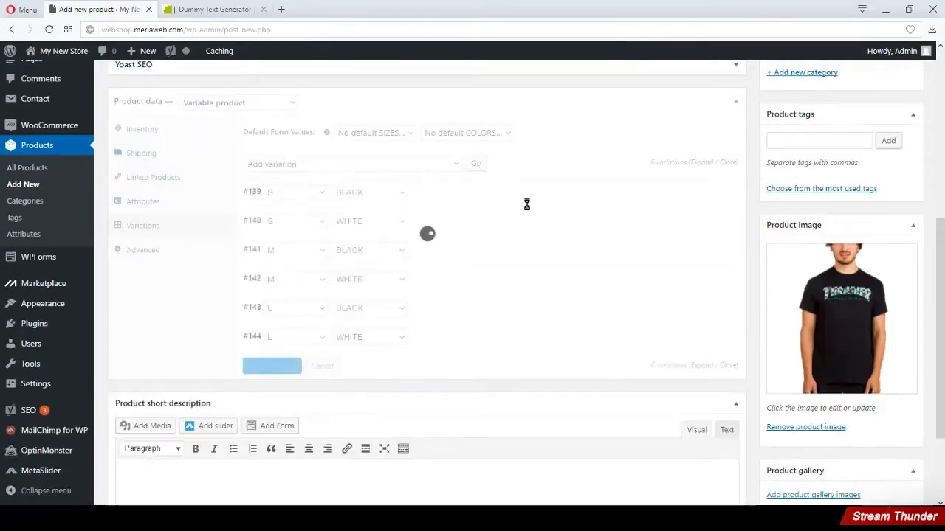
- Set the variations' default form values to M for SIZES and BLACK for COLORS
left_click(392, 135)
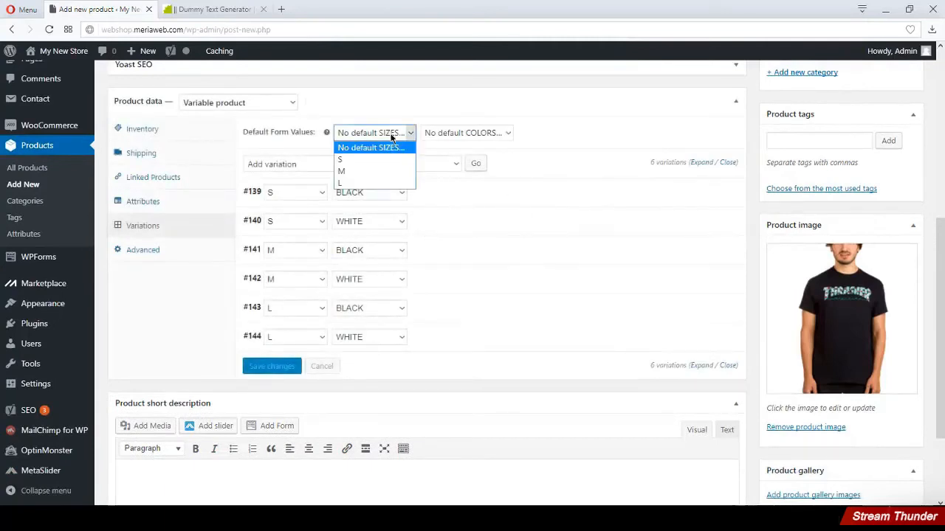
left_click(383, 169)
left_click(455, 135)
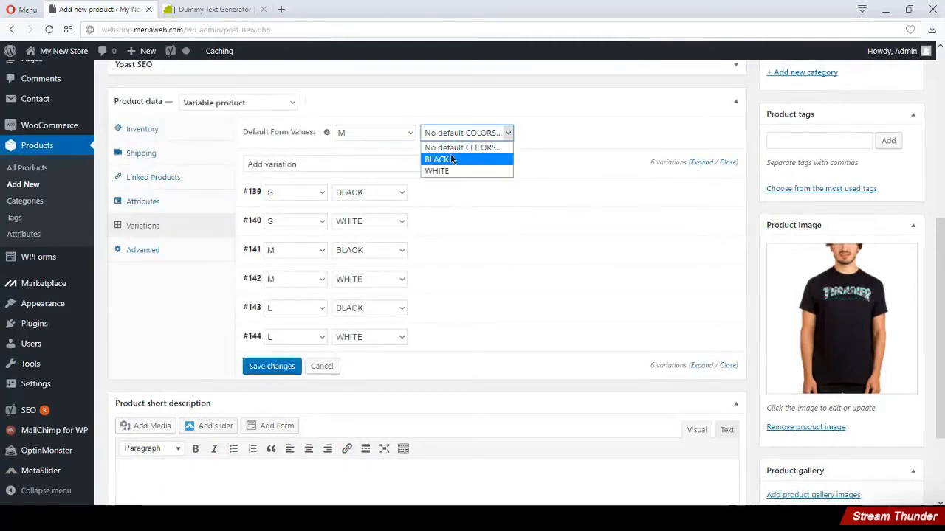
left_click(451, 161)
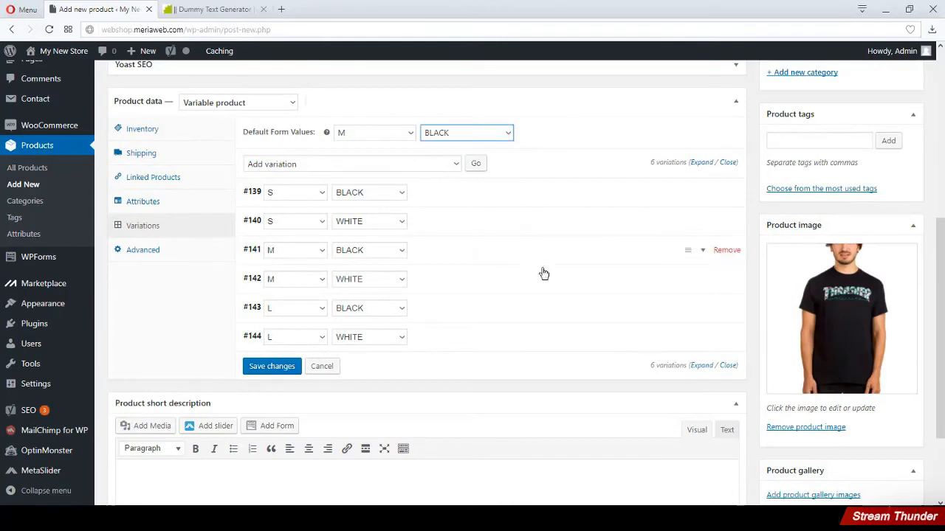
- For the S BLACK variation, enable stock management with quantity 250, and set regular price 30 and sale price 25
left_click(699, 366)
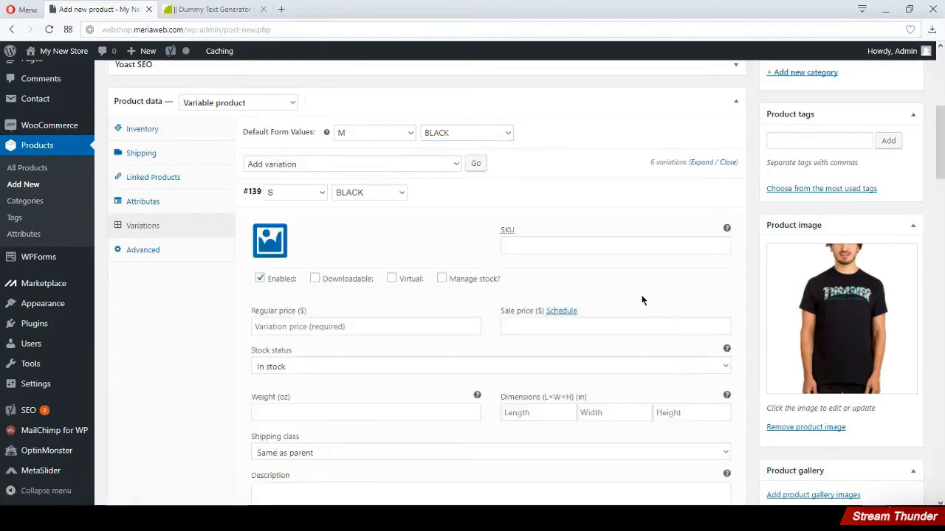
scroll(627, 292, "down", 3)
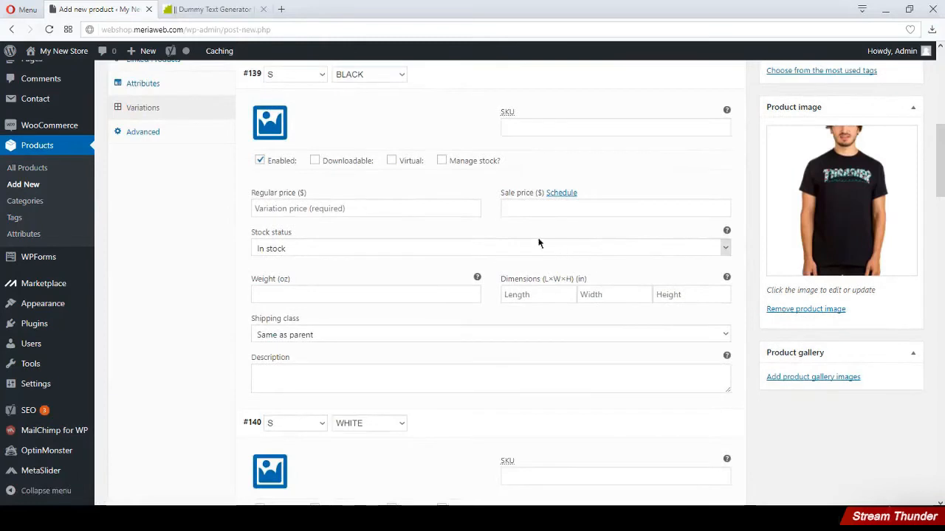
left_click(442, 160)
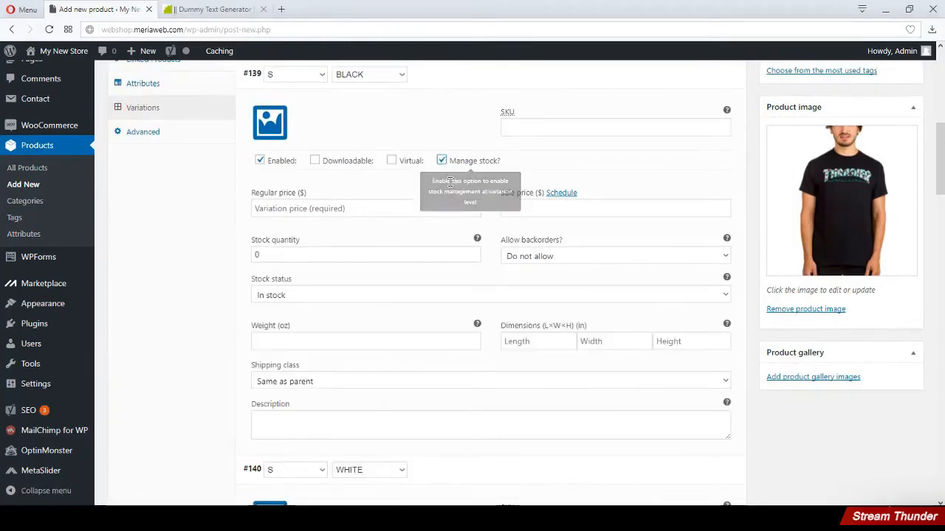
left_click(295, 253)
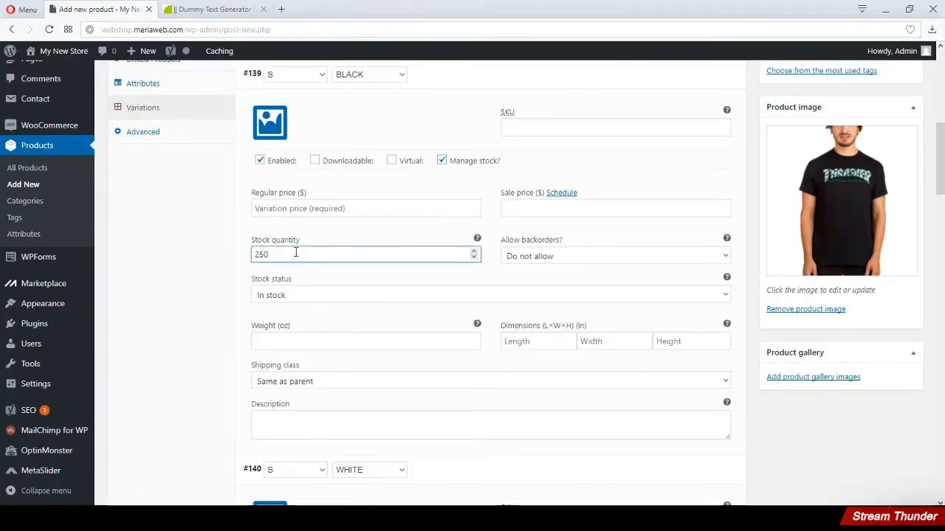
type("250")
left_click(299, 210)
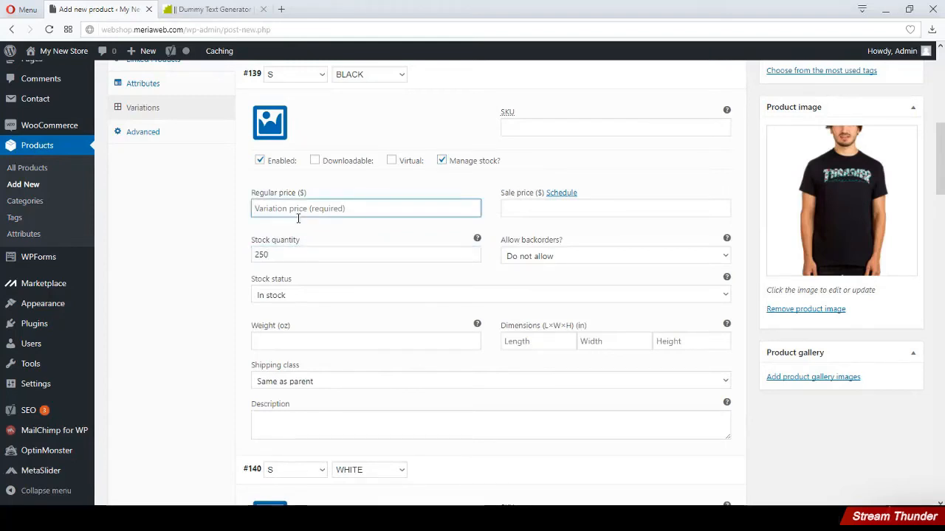
type("30")
left_click(539, 210)
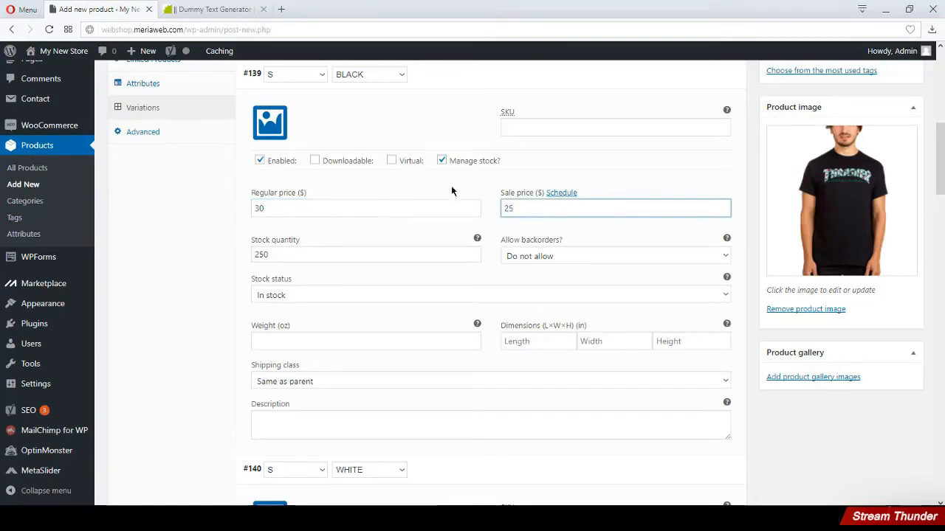
- Set the black T-shirt picture from the media library as the S BLACK variation's image
left_click(270, 123)
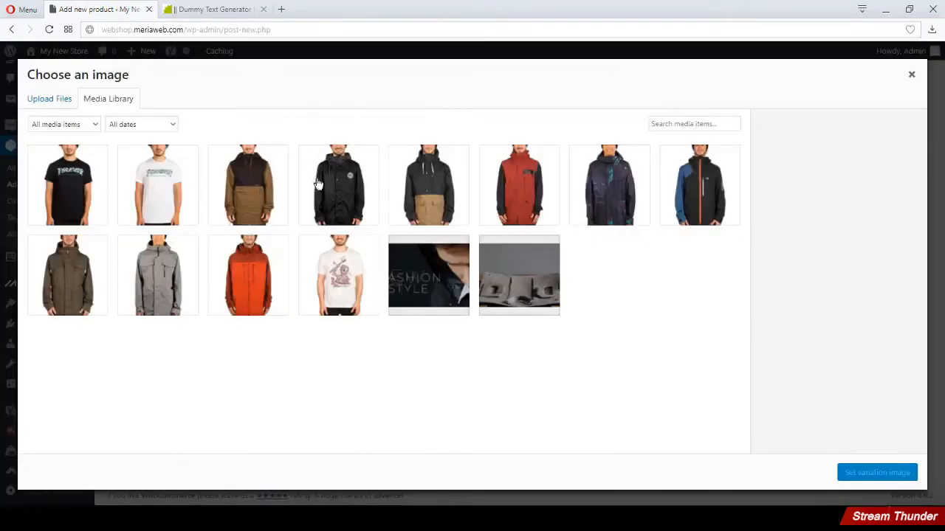
left_click(90, 192)
left_click(856, 475)
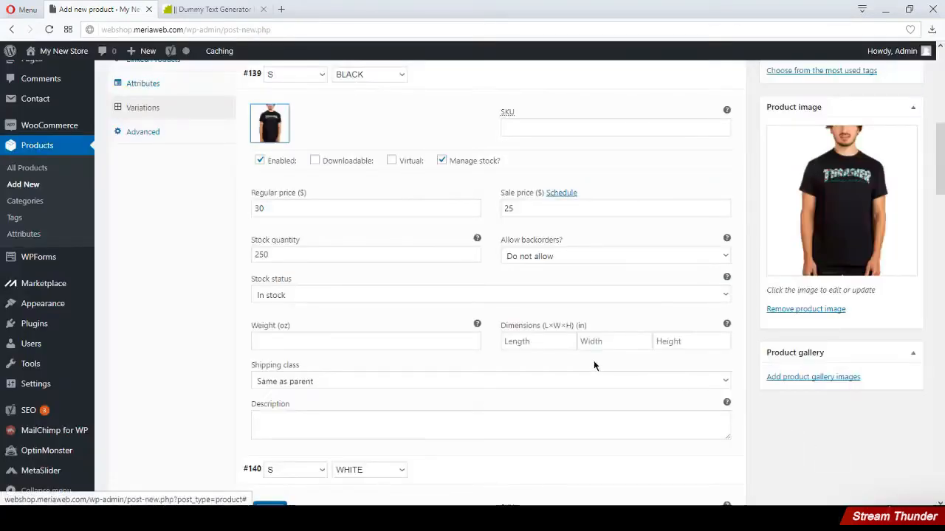
left_click(446, 341)
left_click(520, 342)
left_click(606, 342)
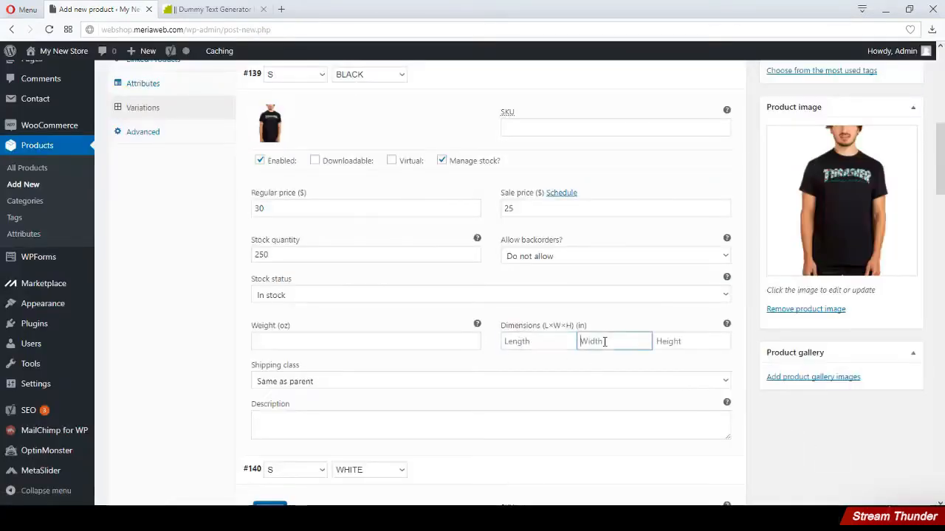
left_click(669, 342)
scroll(634, 344, "down", 1)
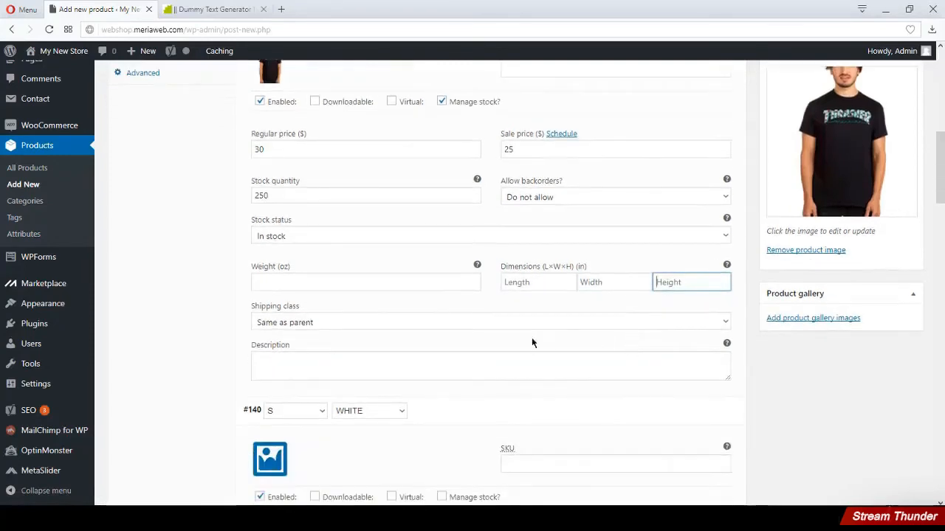
left_click(465, 355)
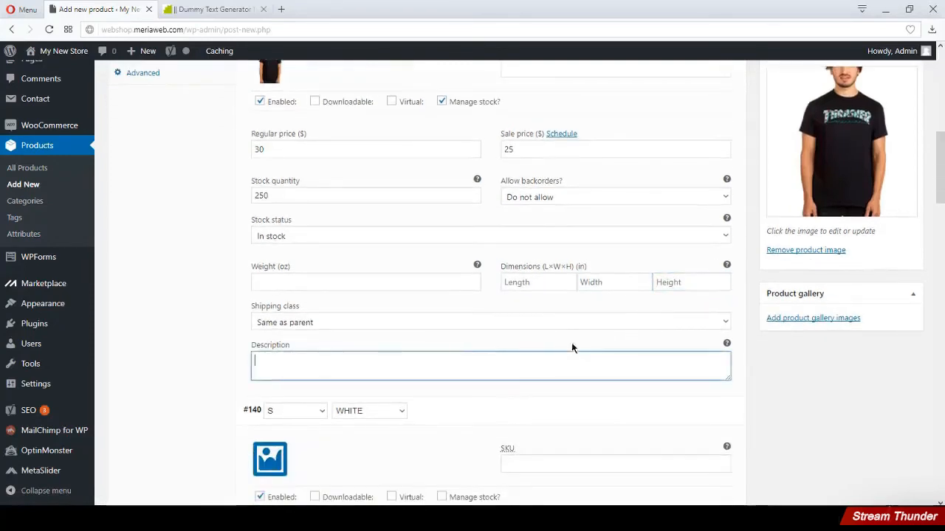
- For the S WHITE variation, enable stock management with quantity 100, and set regular price 30 and sale price 25
scroll(572, 336, "down", 3)
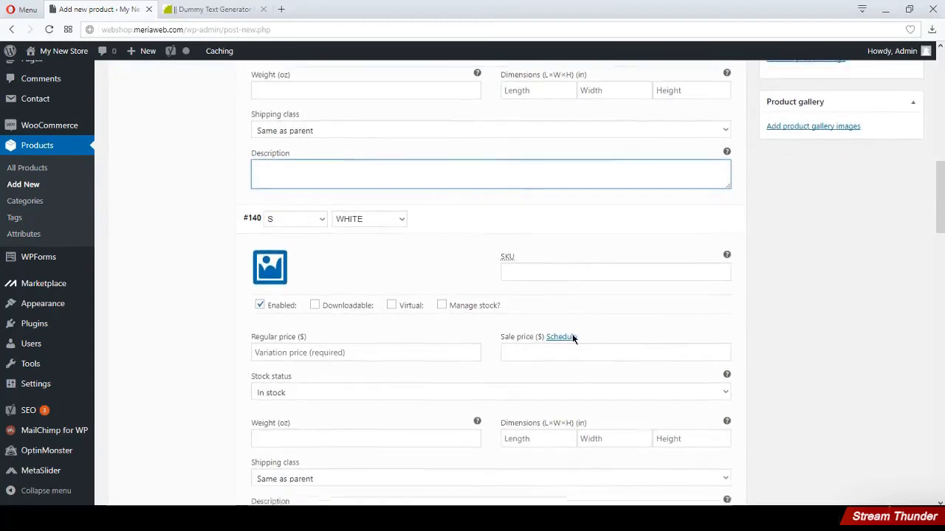
scroll(572, 336, "down", 1)
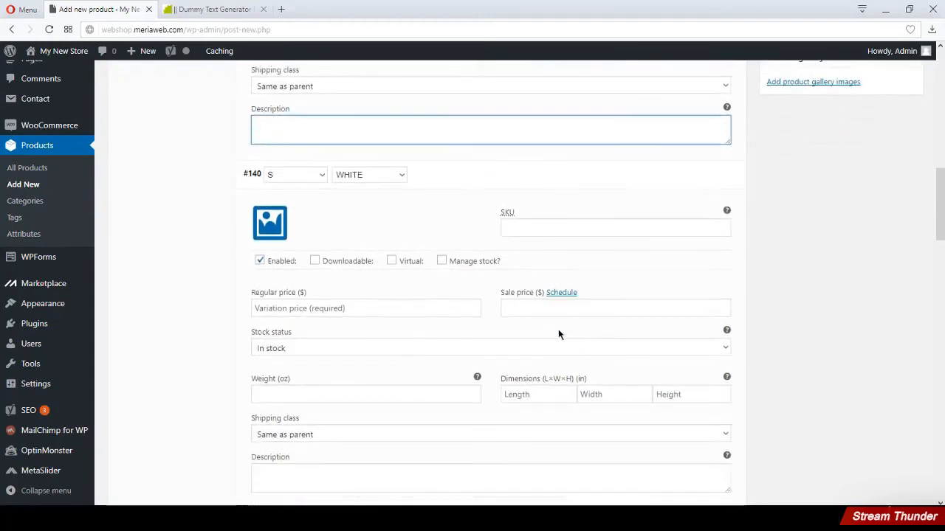
left_click(454, 342)
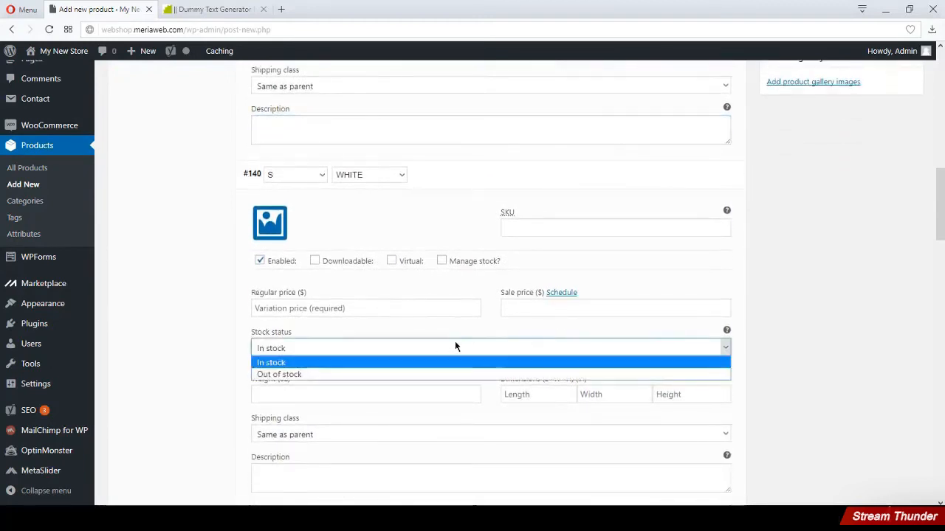
left_click(455, 341)
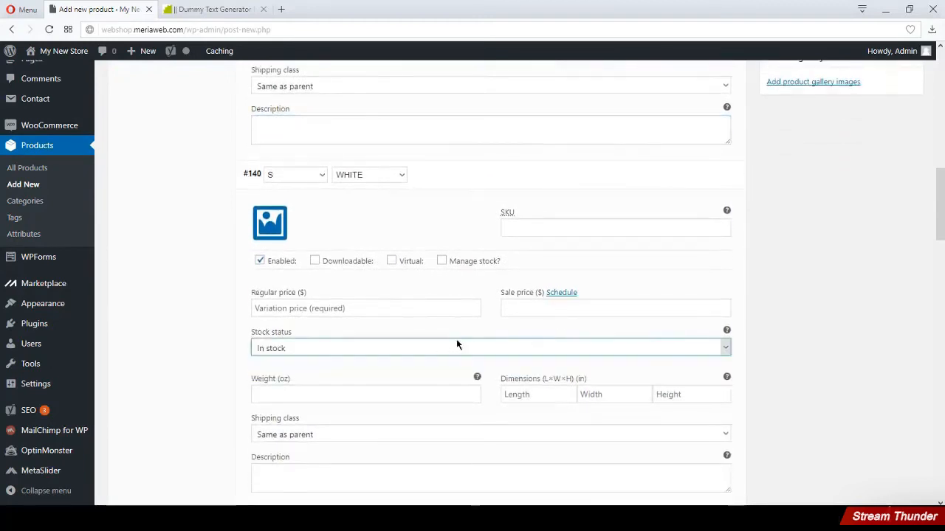
left_click(443, 262)
left_click_drag(374, 353, 254, 355)
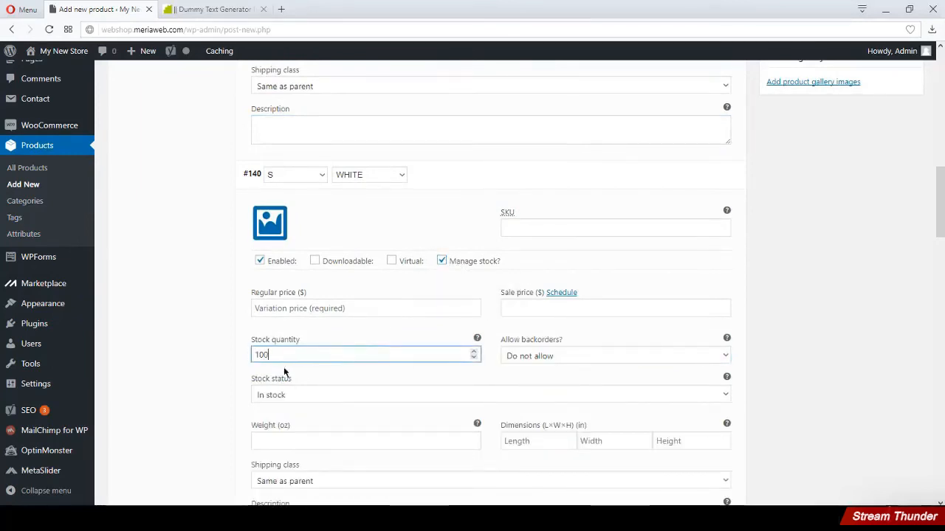
left_click(329, 311)
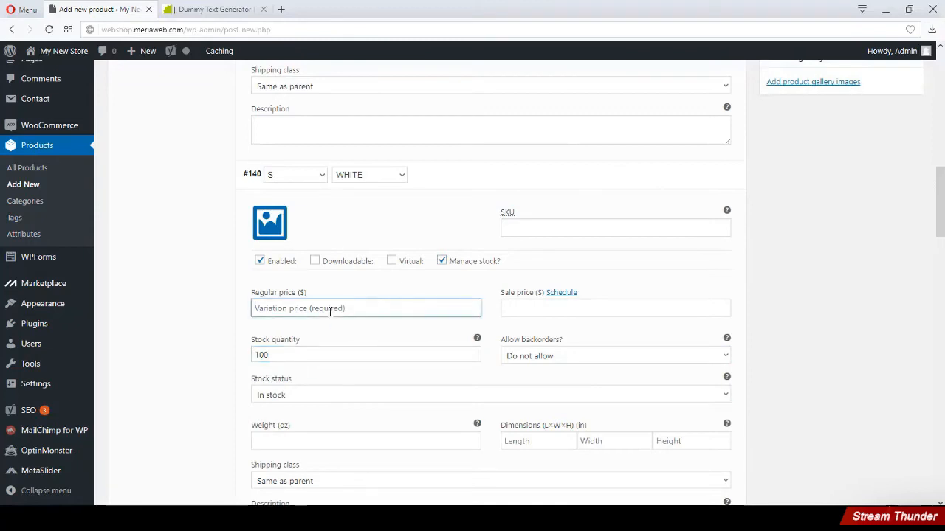
type("30")
left_click(519, 312)
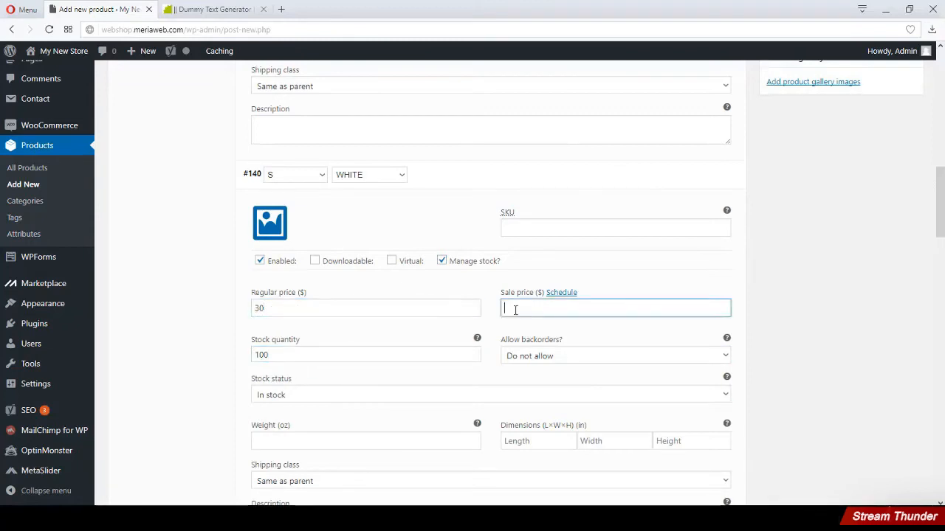
type("25")
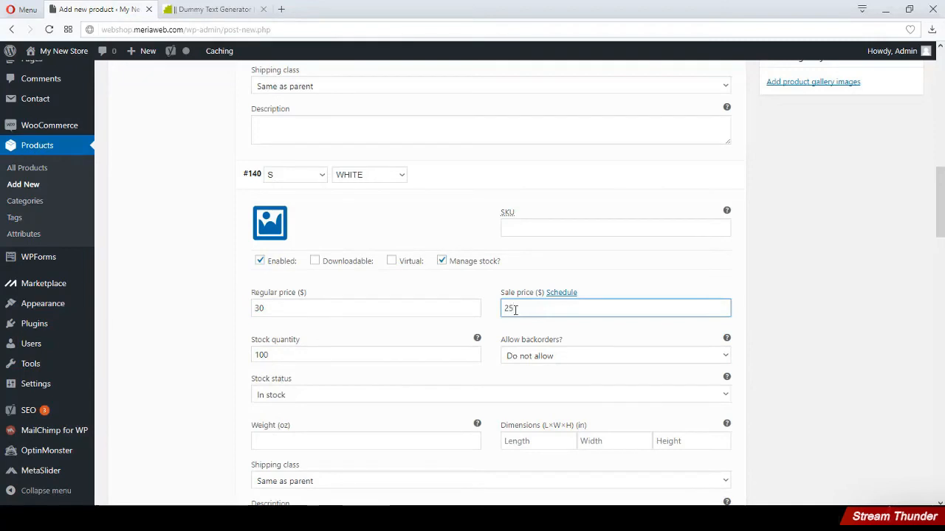
- Set white.jpg from the media library as the S WHITE variation's image
left_click(281, 224)
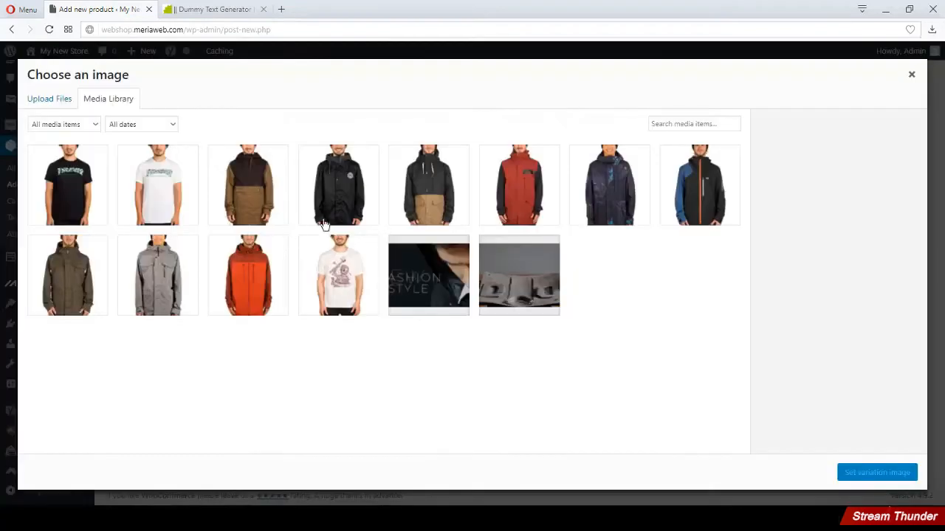
left_click(164, 199)
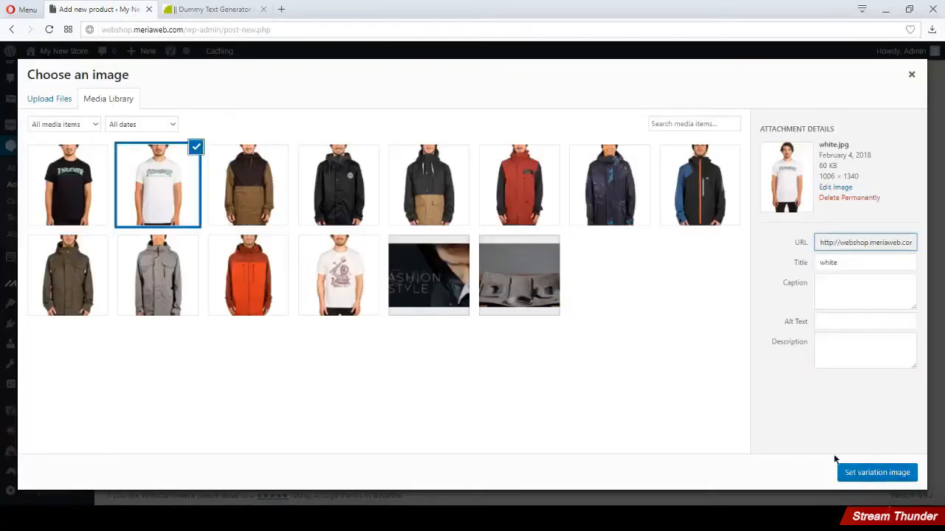
left_click(843, 469)
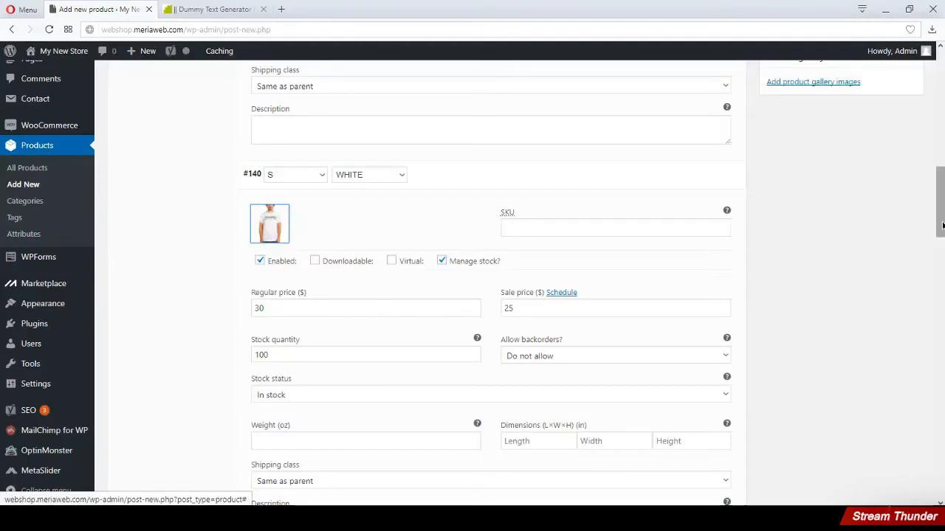
- Save the Shirts product and publish it
left_click_drag(942, 224, 932, 128)
left_click(912, 157)
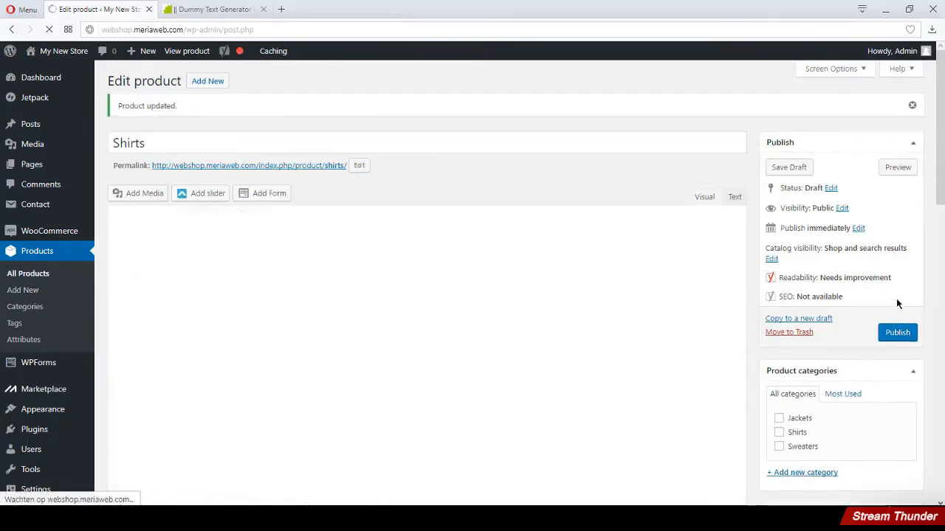
left_click(897, 333)
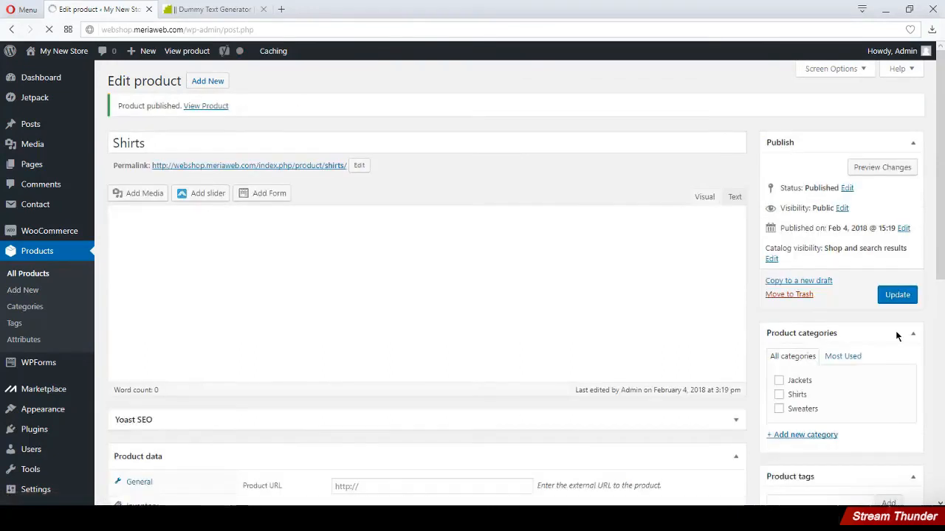
- View the published Shirts product in the store and switch size S between BLACK and WHITE to check image, price and stock
left_click(212, 111)
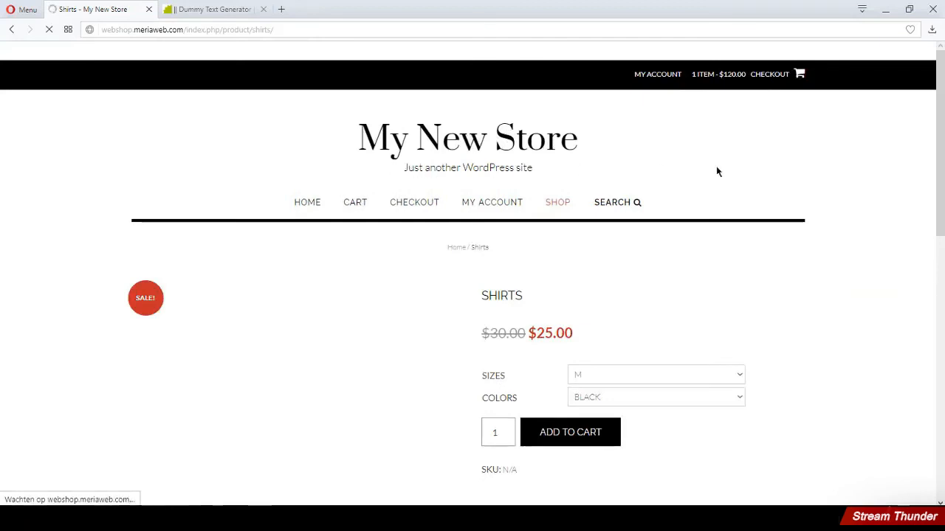
scroll(602, 303, "down", 2)
left_click(615, 216)
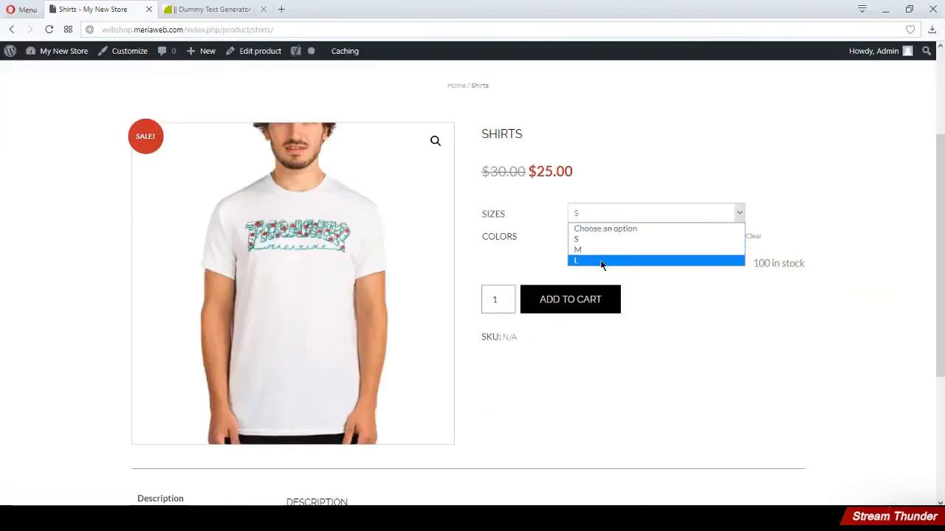
left_click(599, 242)
left_click(601, 237)
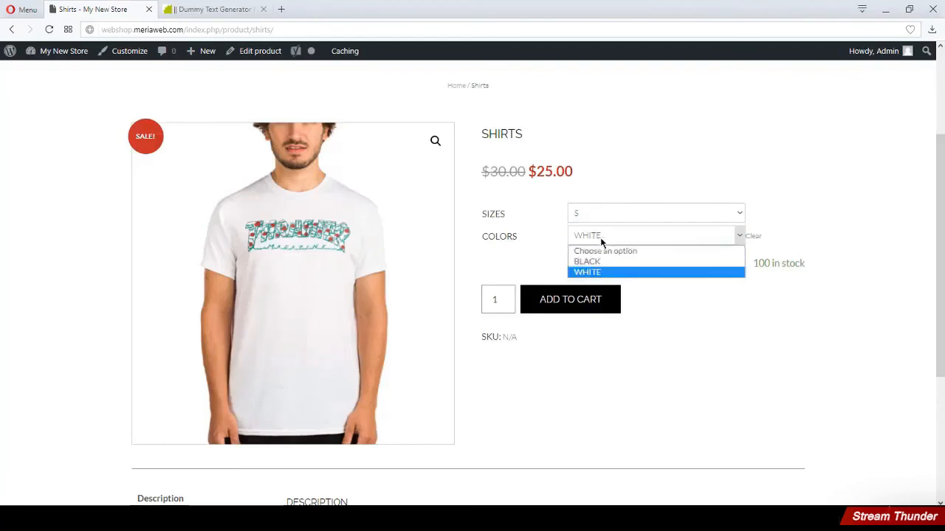
left_click(600, 262)
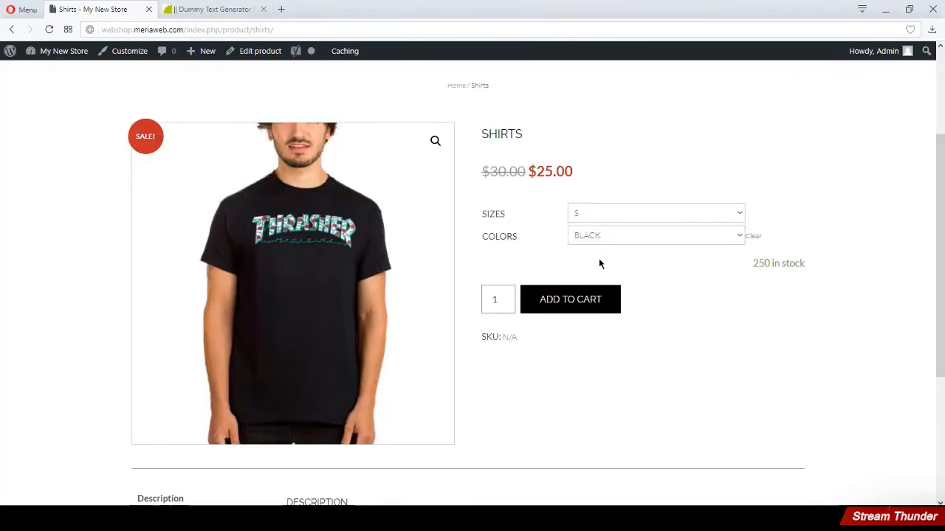
left_click(596, 237)
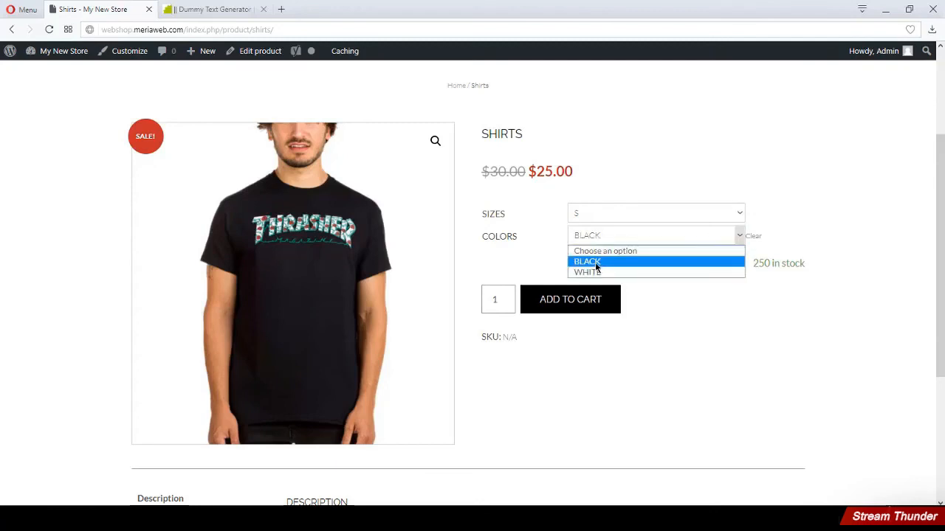
left_click(596, 273)
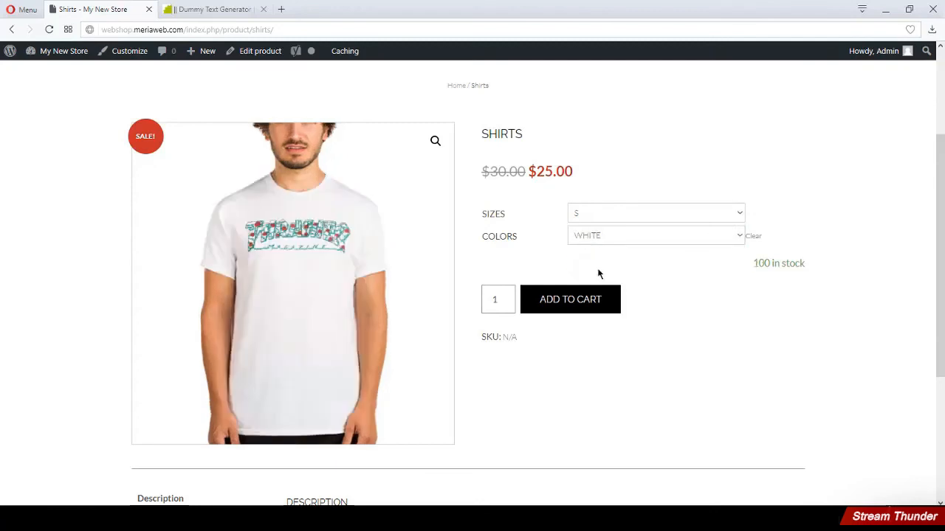
left_click(605, 218)
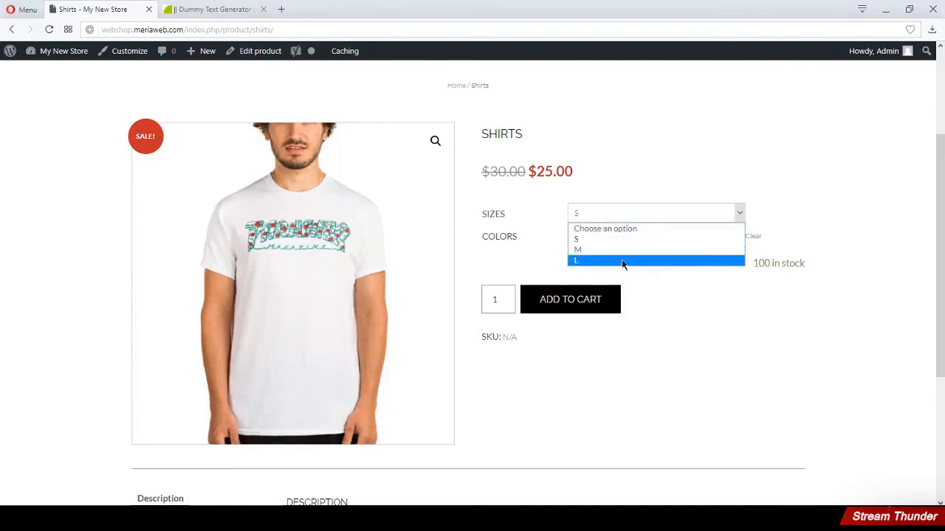
left_click(645, 275)
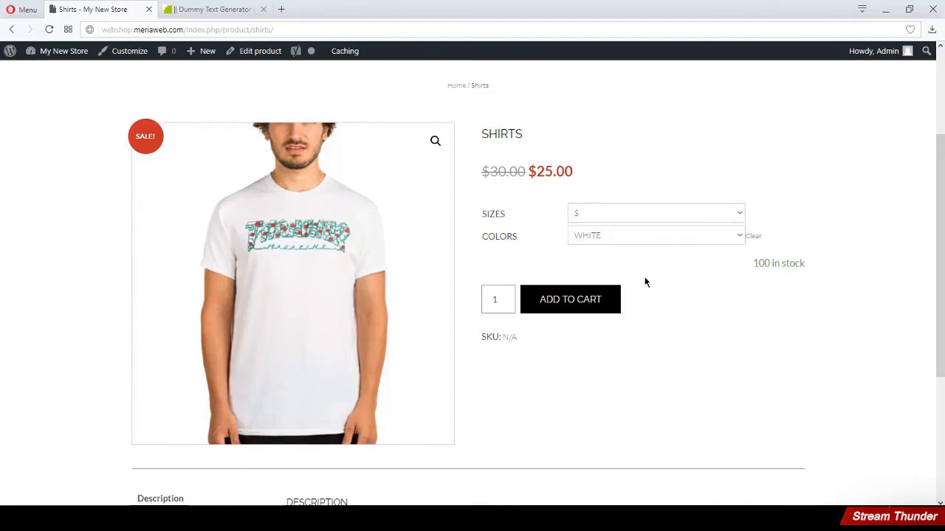